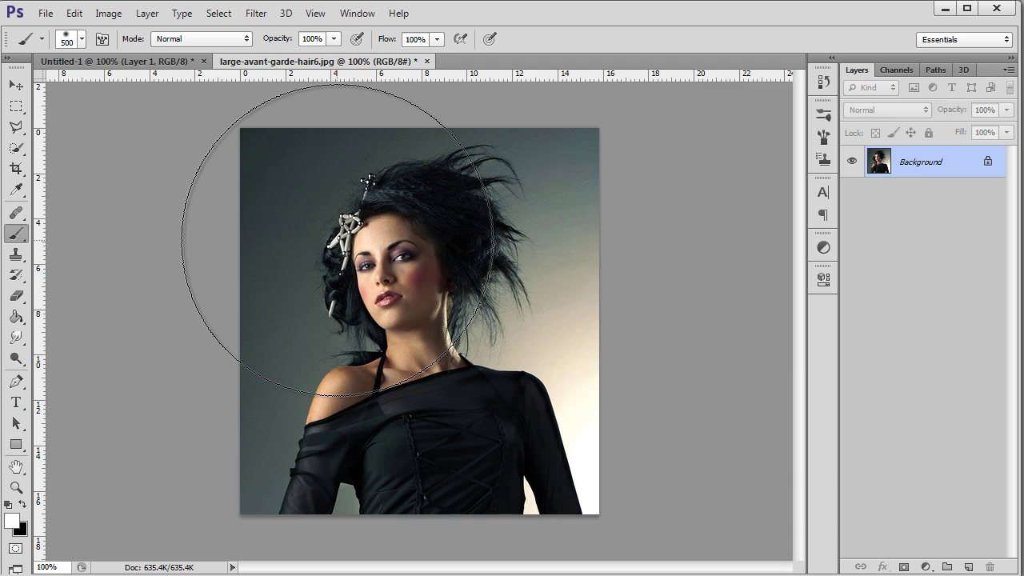
Step: Add a Gradient Map adjustment layer above the portrait using the Black, White preset gradient
click(925, 568)
click(914, 540)
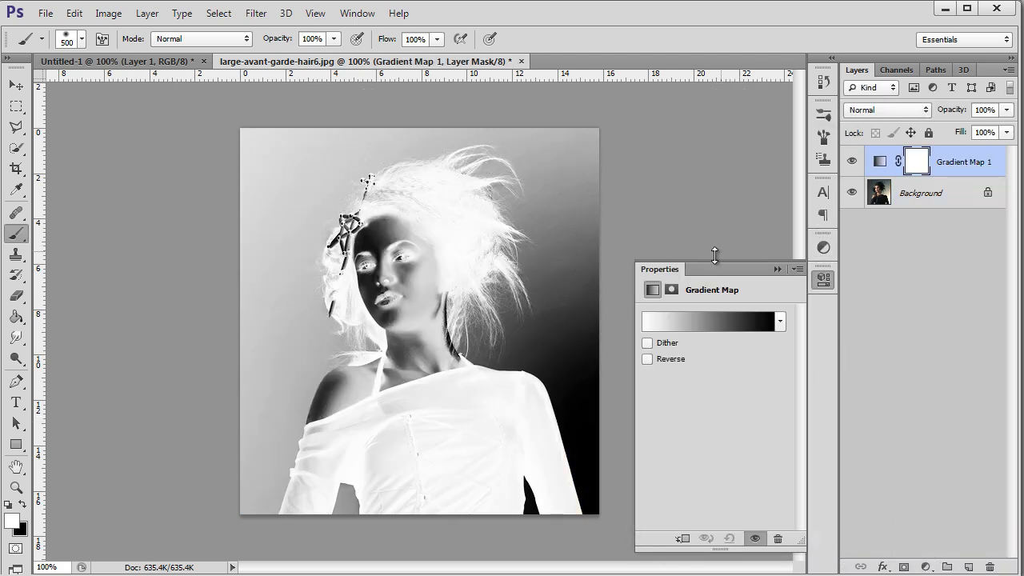
click(709, 321)
click(427, 84)
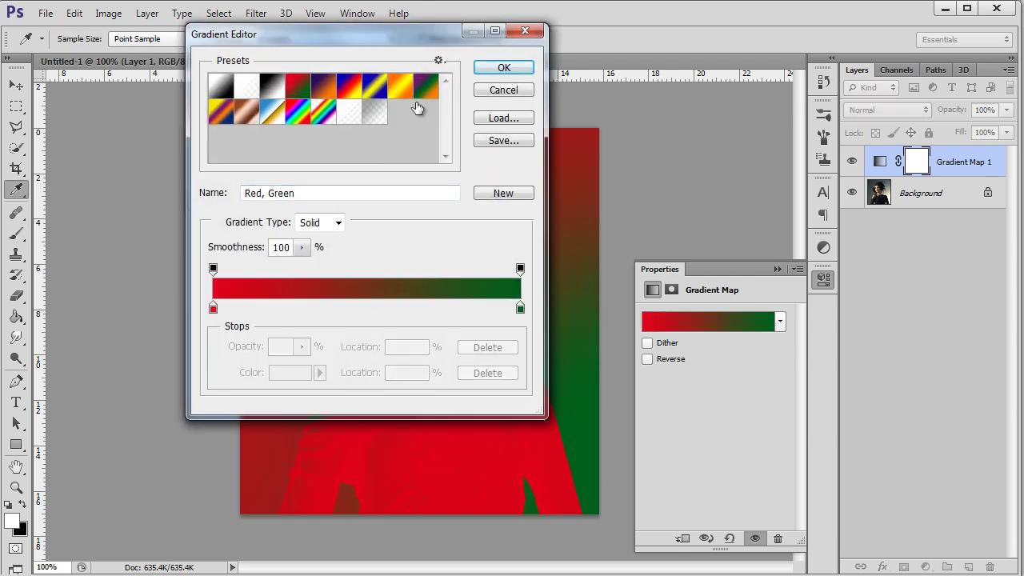
click(273, 85)
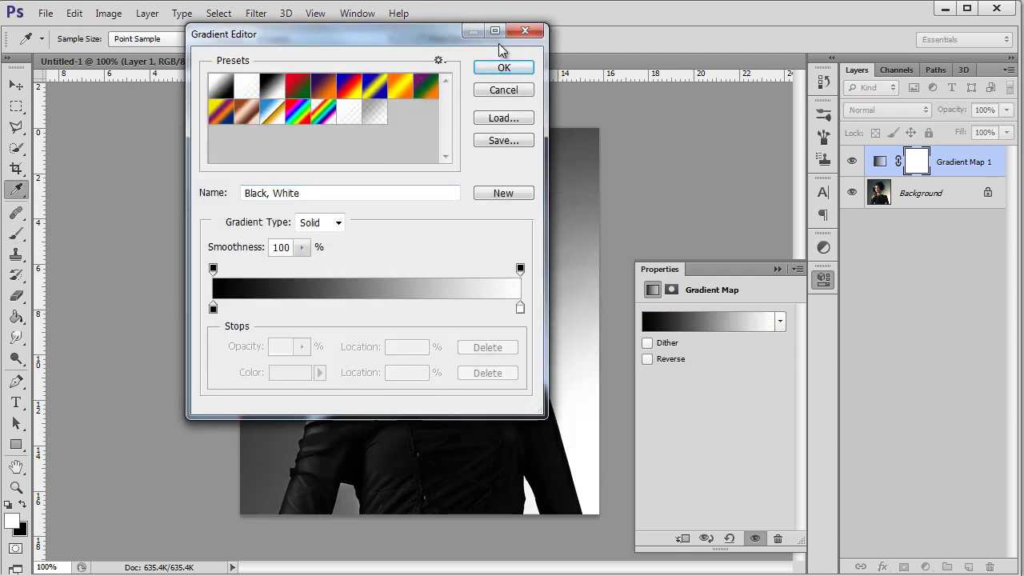
click(504, 67)
key(b)
click(777, 269)
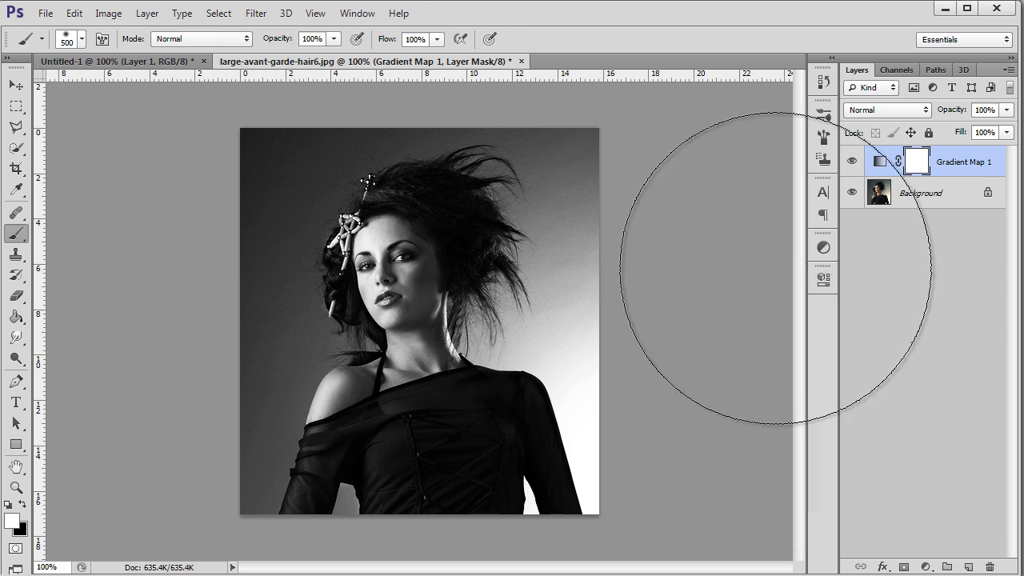
Step: Set the Gradient Map layer's blend mode to Overlay and its opacity to 27%
click(878, 112)
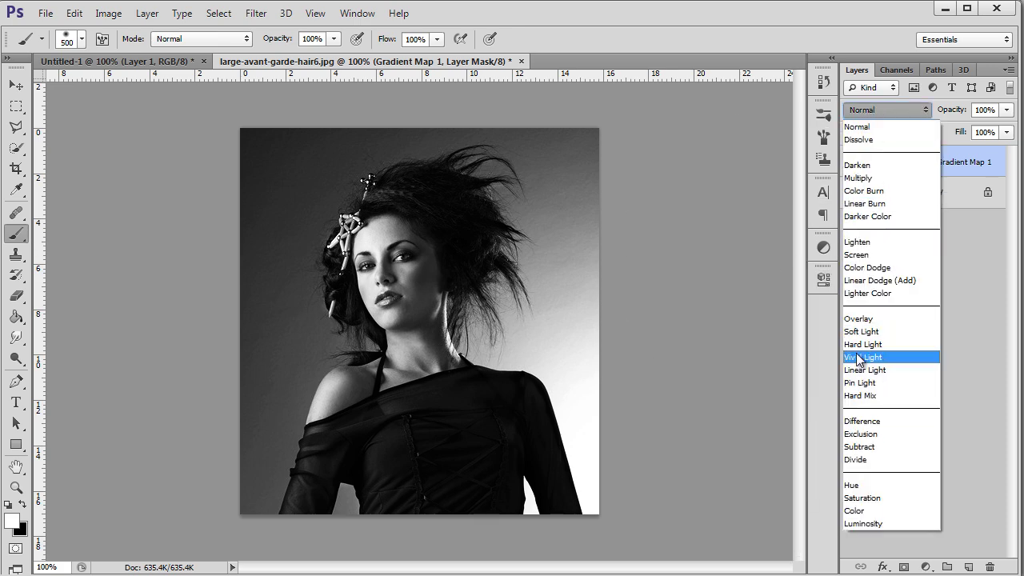
click(867, 320)
click(1006, 109)
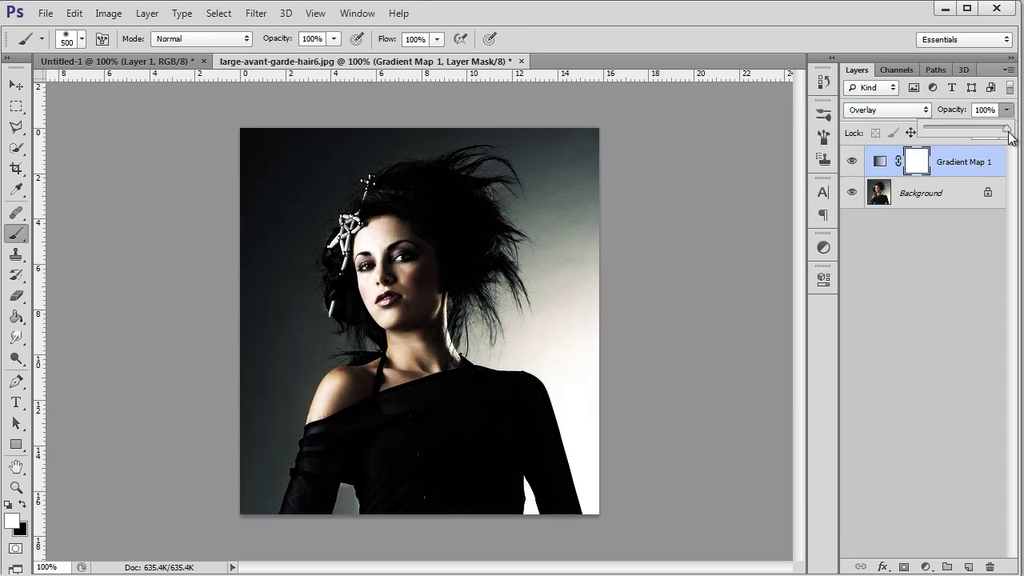
drag(1006, 130, 943, 132)
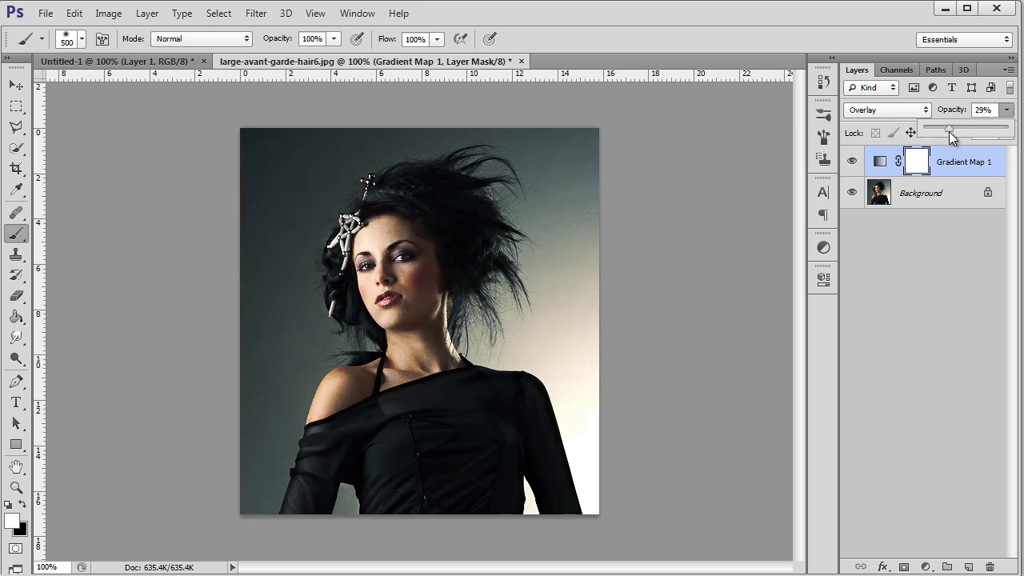
drag(948, 131, 947, 133)
click(1005, 115)
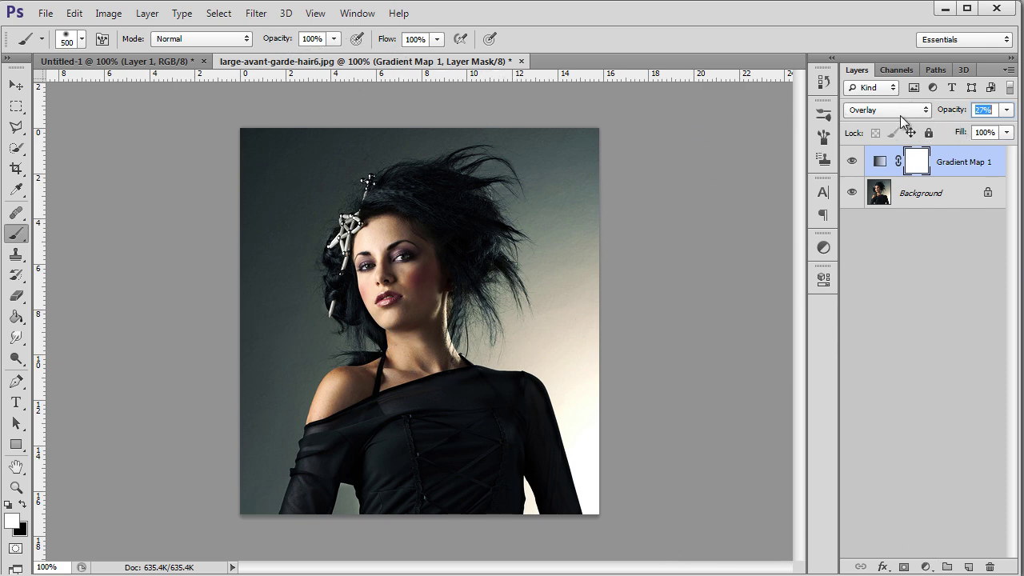
Step: Toggle the Gradient Map layer's visibility to compare the portrait with and without it, leaving it hidden
click(852, 161)
click(852, 160)
click(851, 162)
Step: Try darkening the portrait with a Curves adjustment layer set to the Darker (RGB) preset, and delete that layer
click(926, 566)
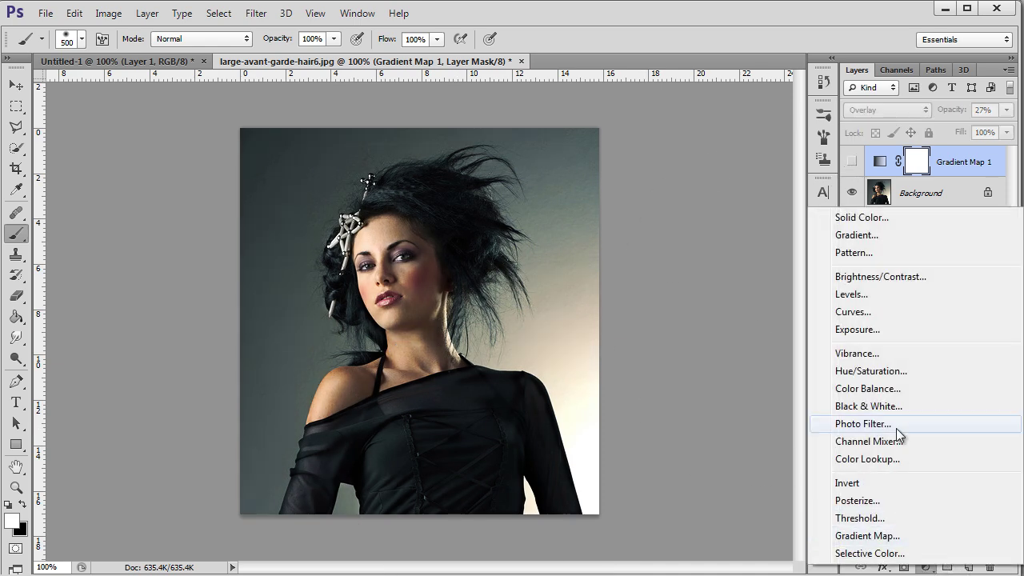
click(864, 311)
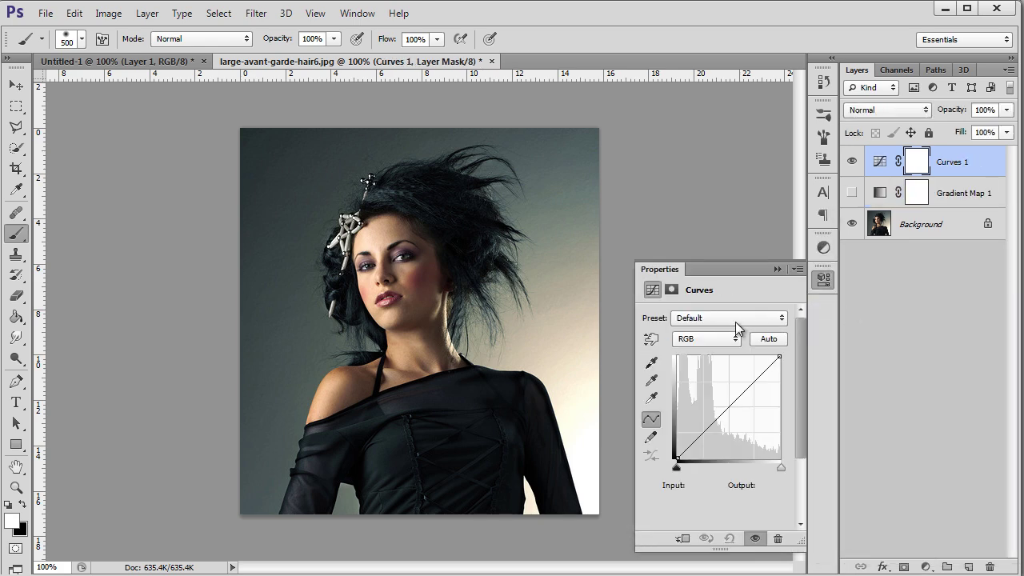
click(737, 320)
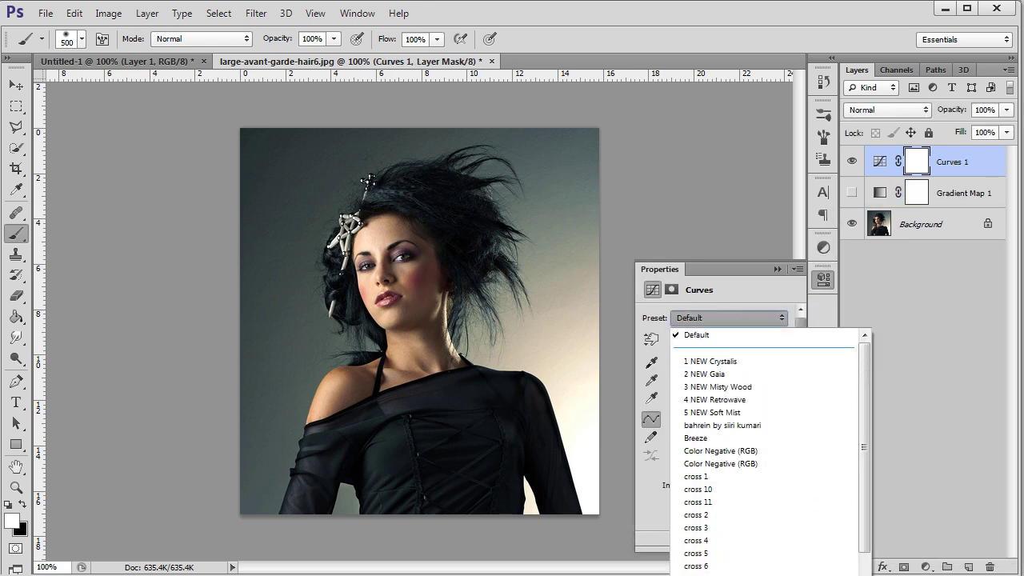
click(704, 575)
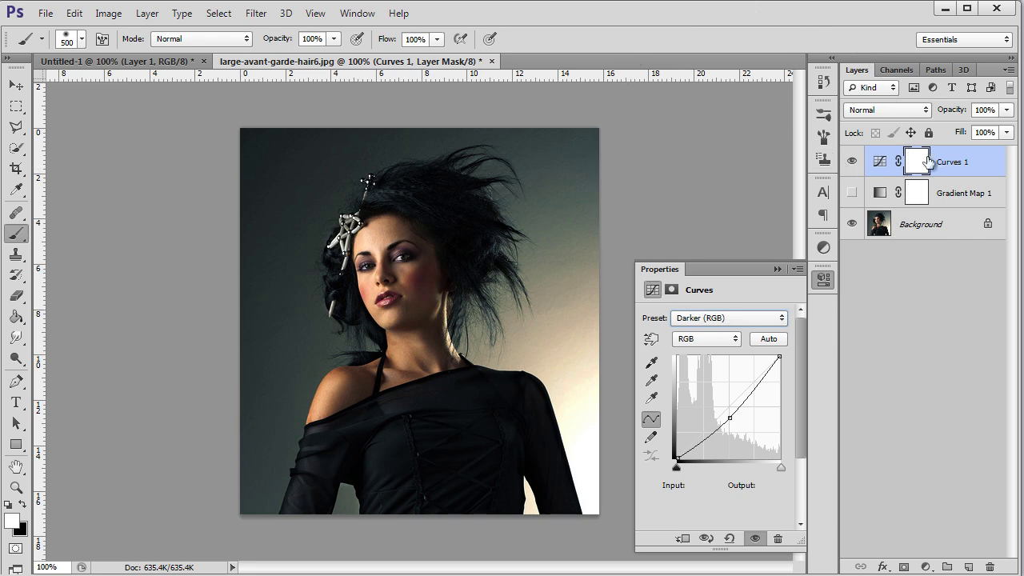
drag(960, 162, 993, 566)
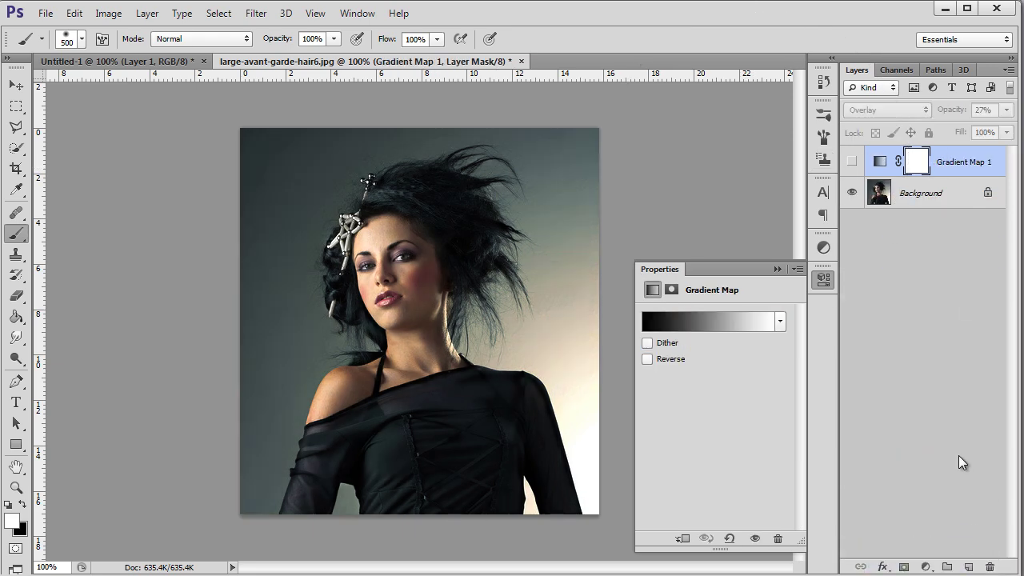
Step: Try darkening the portrait with a Levels adjustment layer set to the Darker preset, and delete that layer
click(926, 567)
click(862, 296)
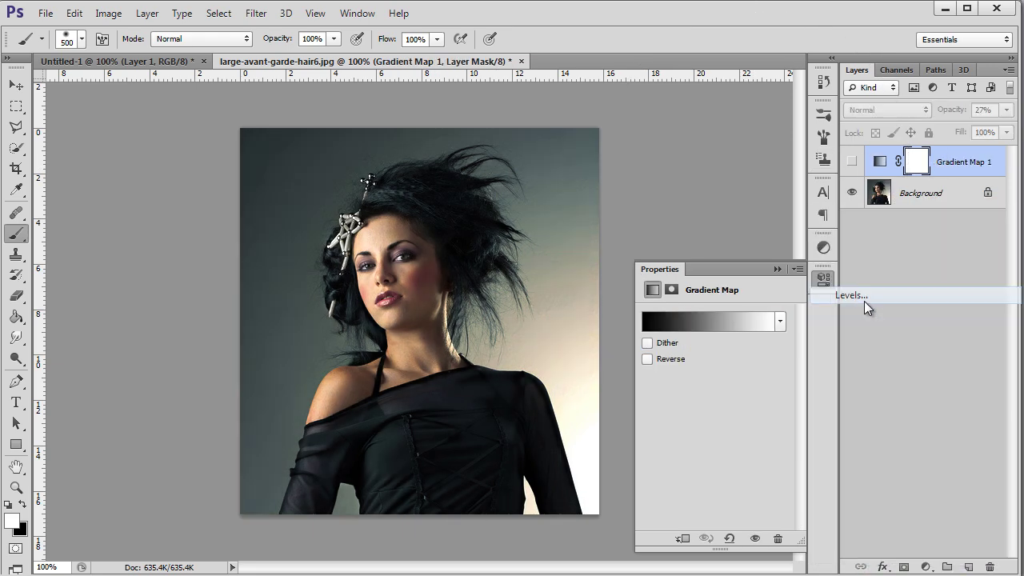
click(732, 318)
click(723, 371)
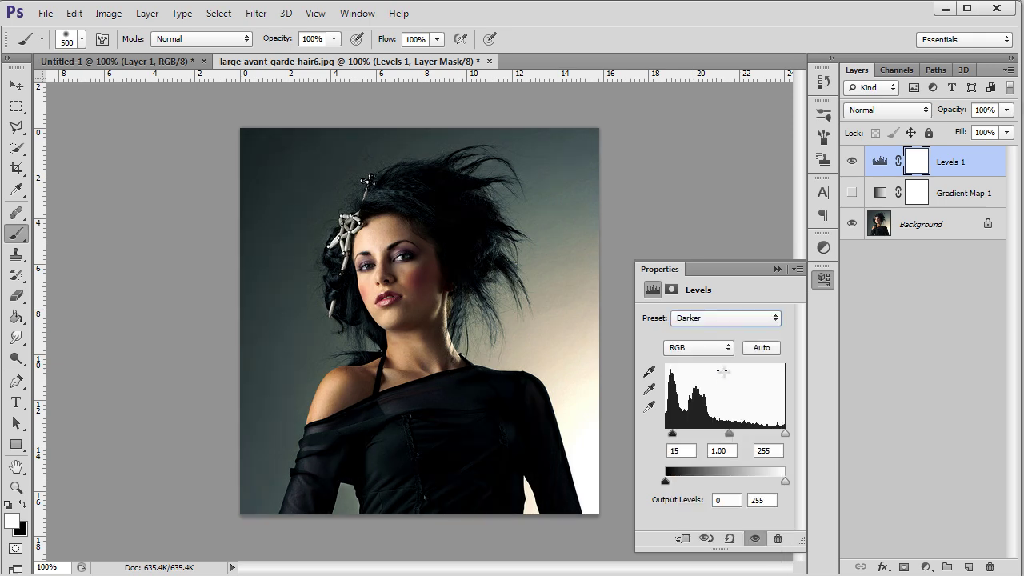
drag(956, 166, 990, 566)
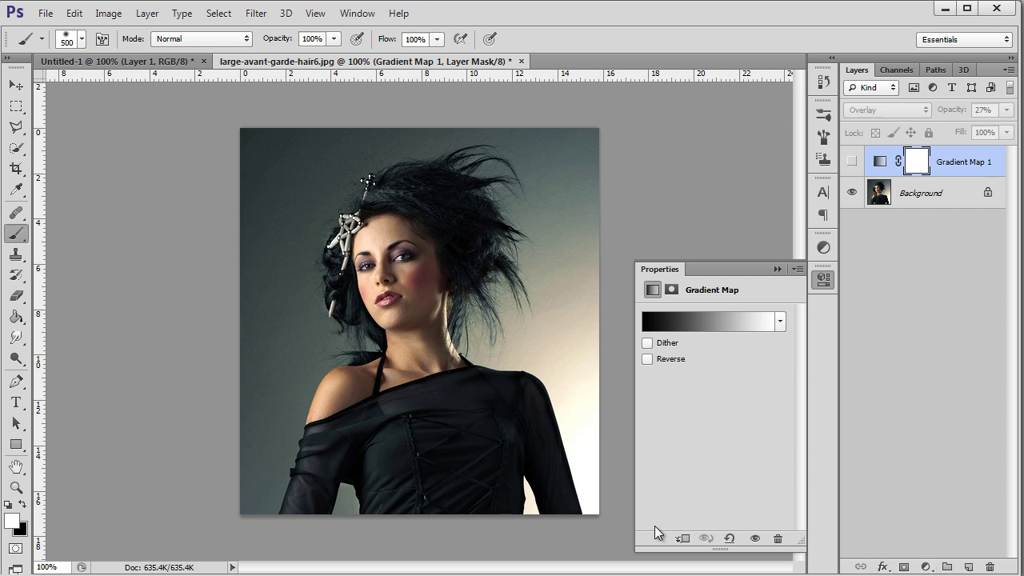
click(775, 269)
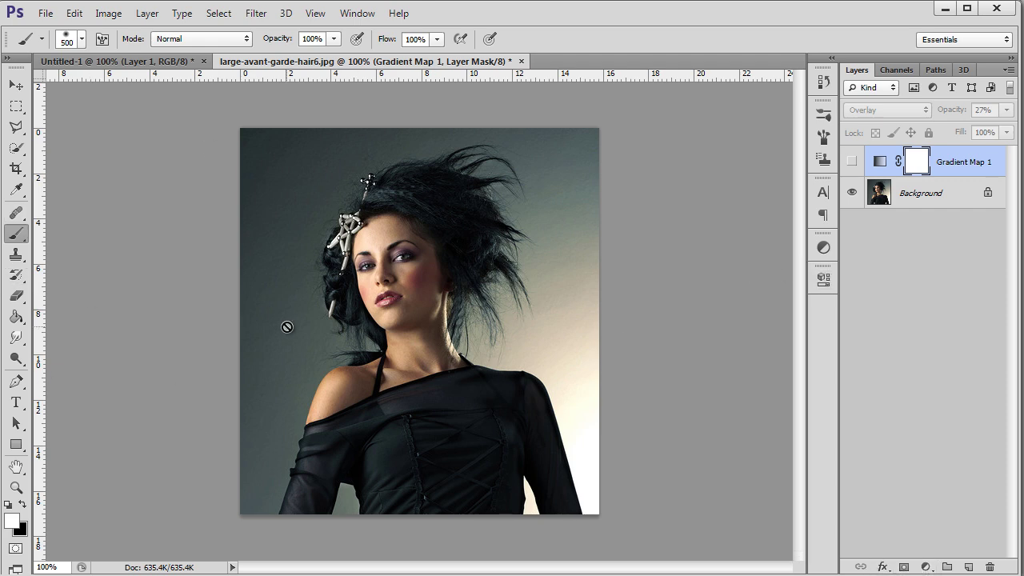
Step: Try darkening the portrait with a new black-filled layer in Soft Light mode at reduced opacity, and delete that layer
click(24, 505)
click(969, 567)
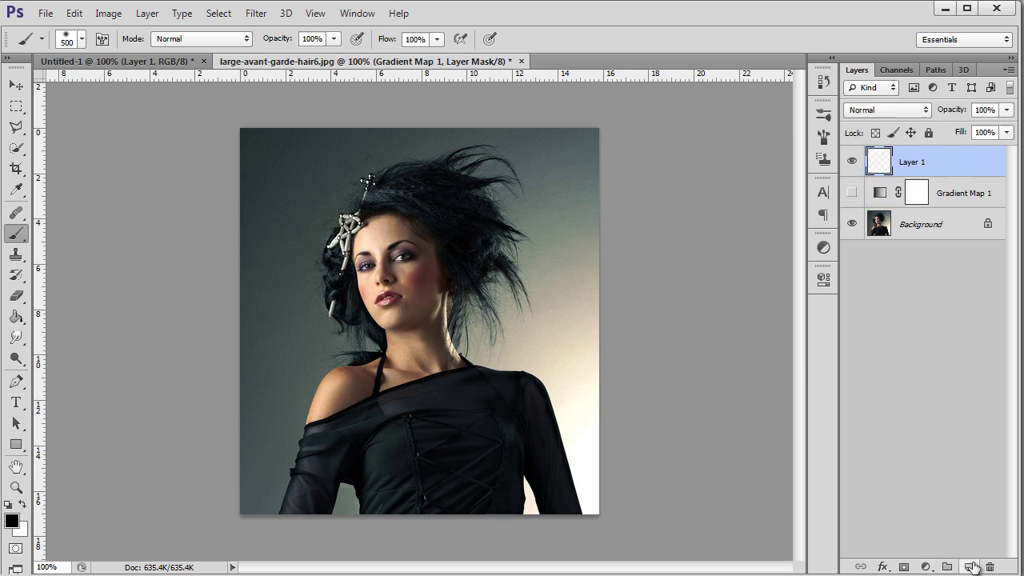
key(x)
key(ctrl+BackSpace)
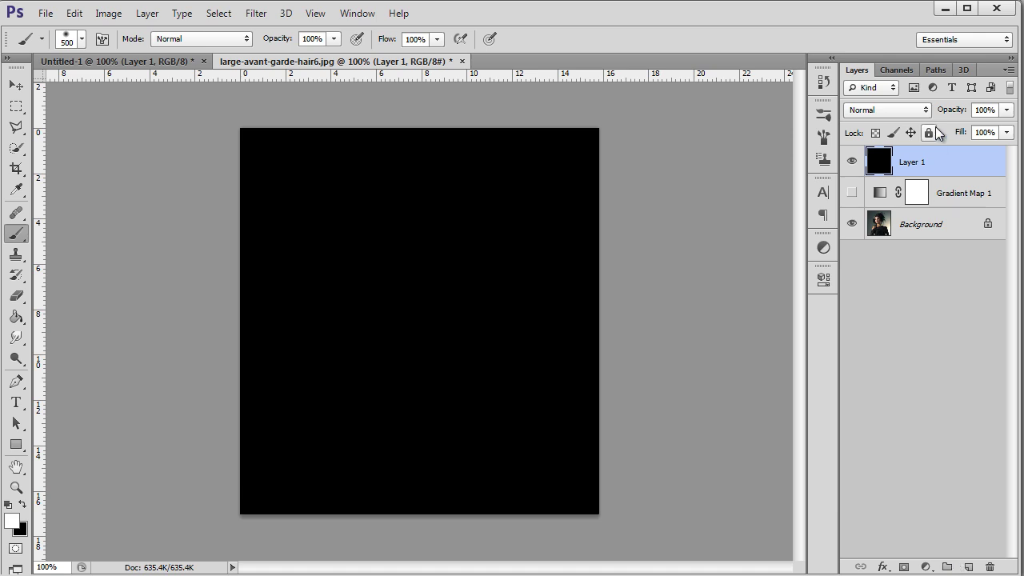
click(876, 111)
click(872, 331)
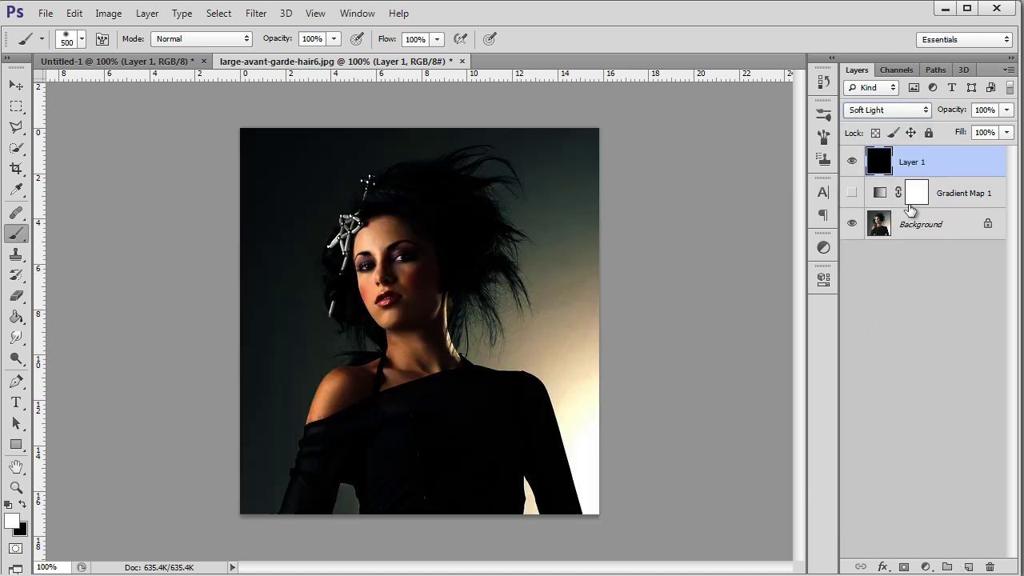
click(1007, 110)
drag(1005, 128, 989, 567)
Step: Show the Gradient Map layer and add a Selective Color adjustment layer above it
click(851, 161)
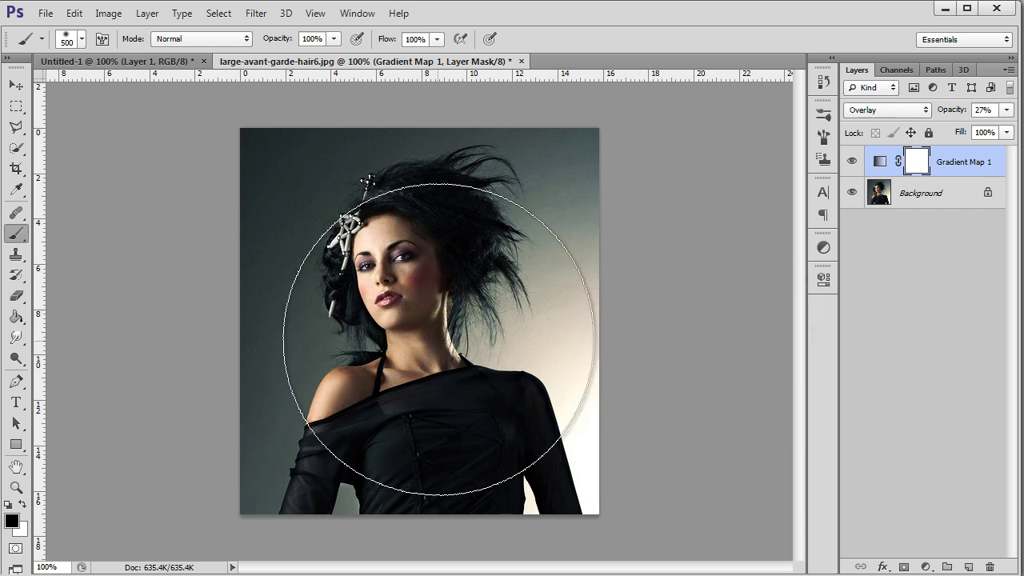
click(925, 567)
click(924, 560)
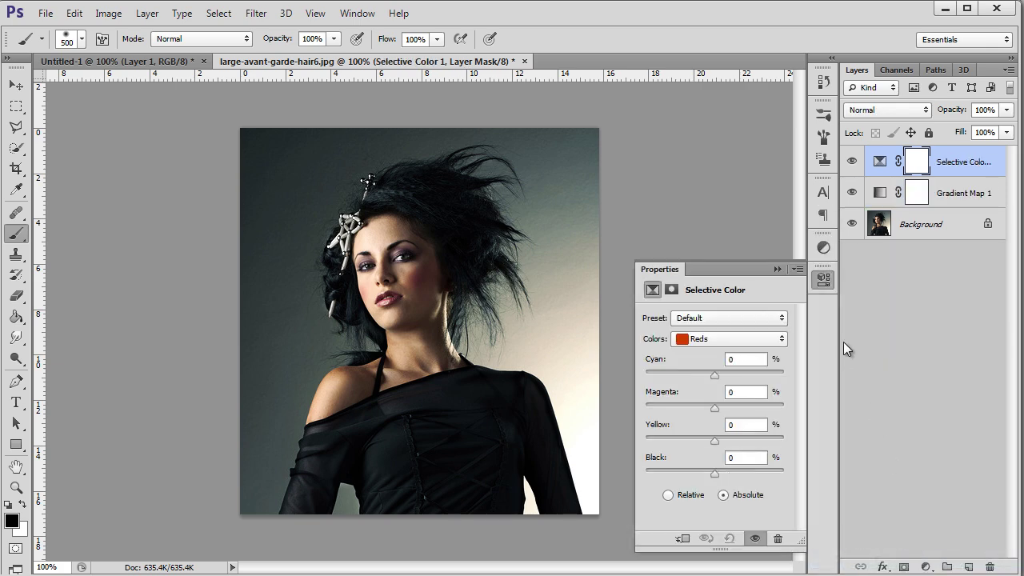
Step: Look through the color ranges offered by the Selective Color adjustment and return to Reds
click(737, 343)
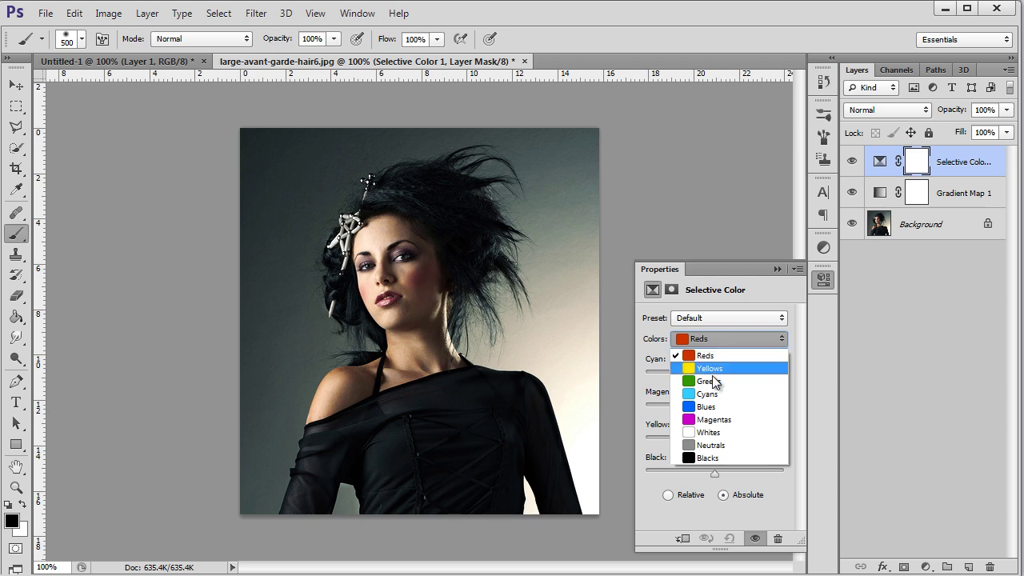
click(721, 356)
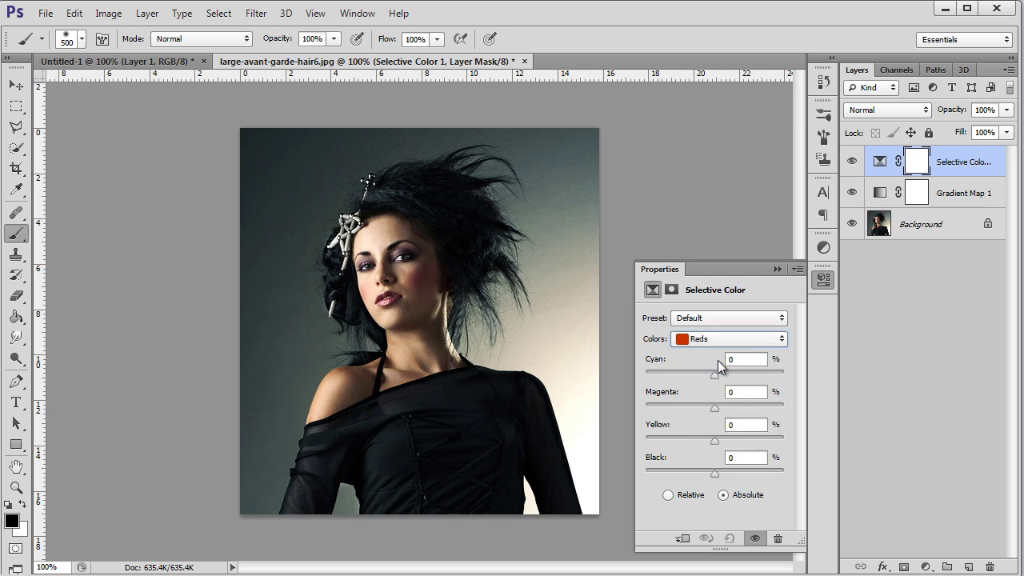
click(716, 340)
click(718, 366)
click(718, 342)
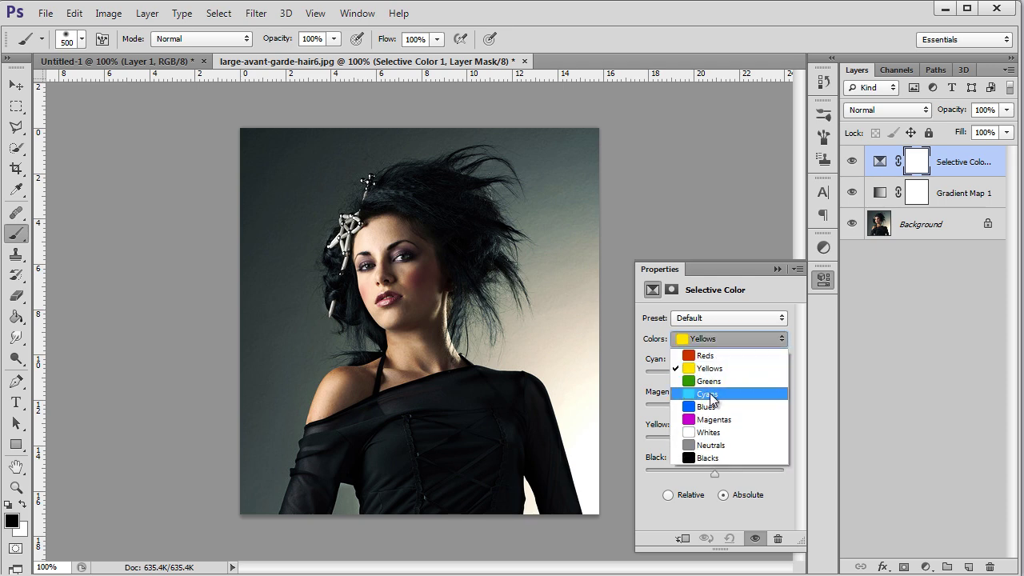
click(716, 400)
click(715, 340)
click(717, 355)
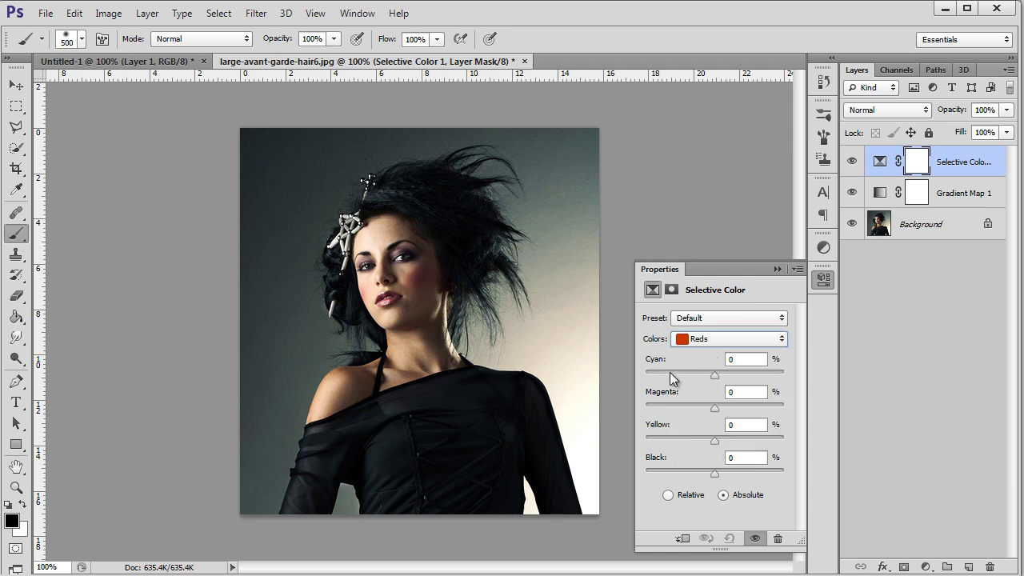
Step: Try Cyan +15, Magenta +33 and Yellow +30 for the Reds, and reset all three to 0
drag(652, 364, 698, 398)
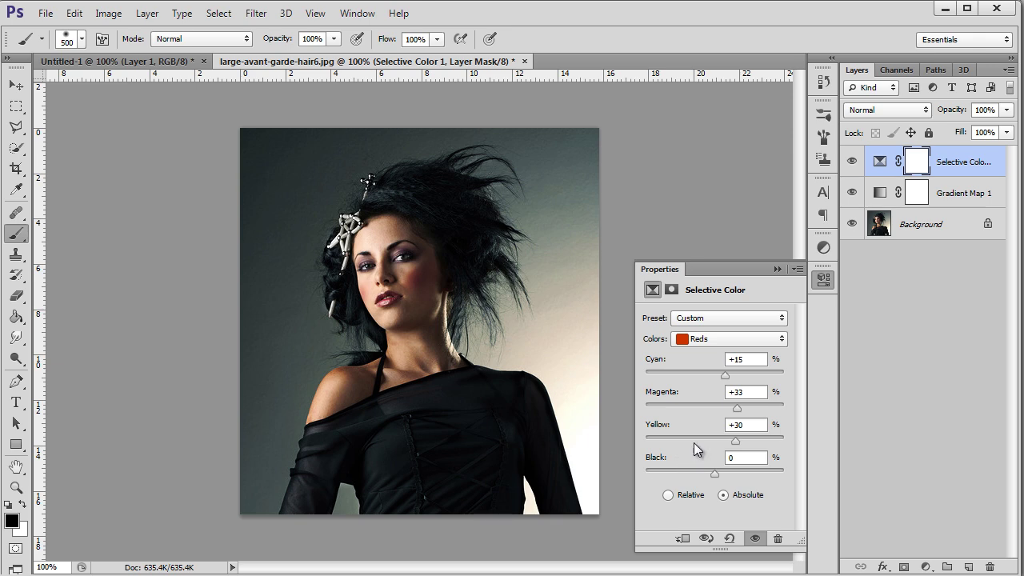
click(746, 359)
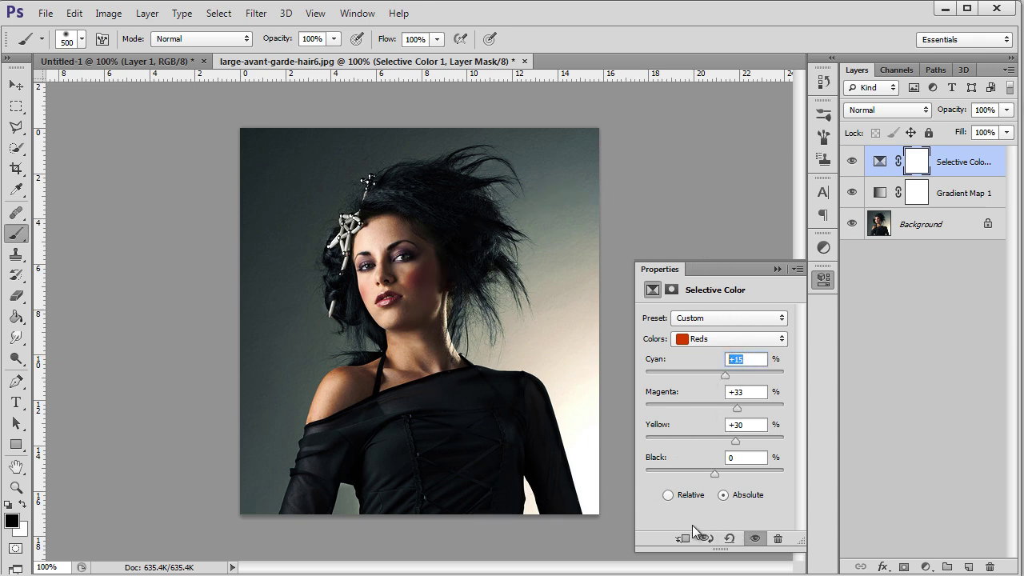
text(0)
key(Tab)
text(0)
key(Tab)
text(0)
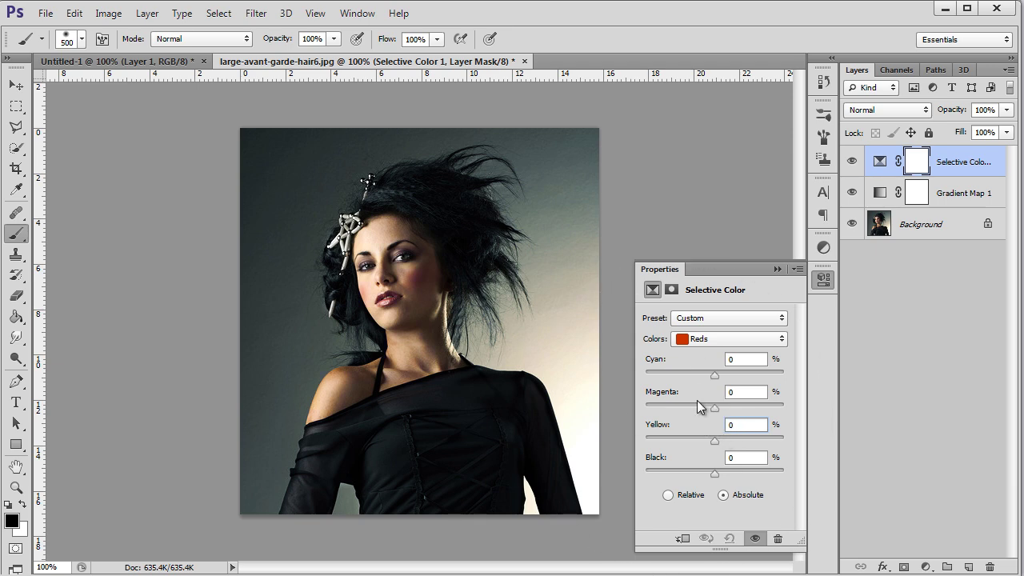
Step: Set the Reds in the Selective Color adjustment to Cyan -100, Magenta +100 and Yellow -100
mouse_move(714, 375)
mouse_down()
mouse_move(680, 374)
mouse_move(612, 397)
mouse_move(686, 405)
mouse_move(681, 373)
mouse_move(727, 372)
mouse_move(715, 381)
mouse_up()
drag(715, 407, 784, 408)
drag(715, 440, 646, 440)
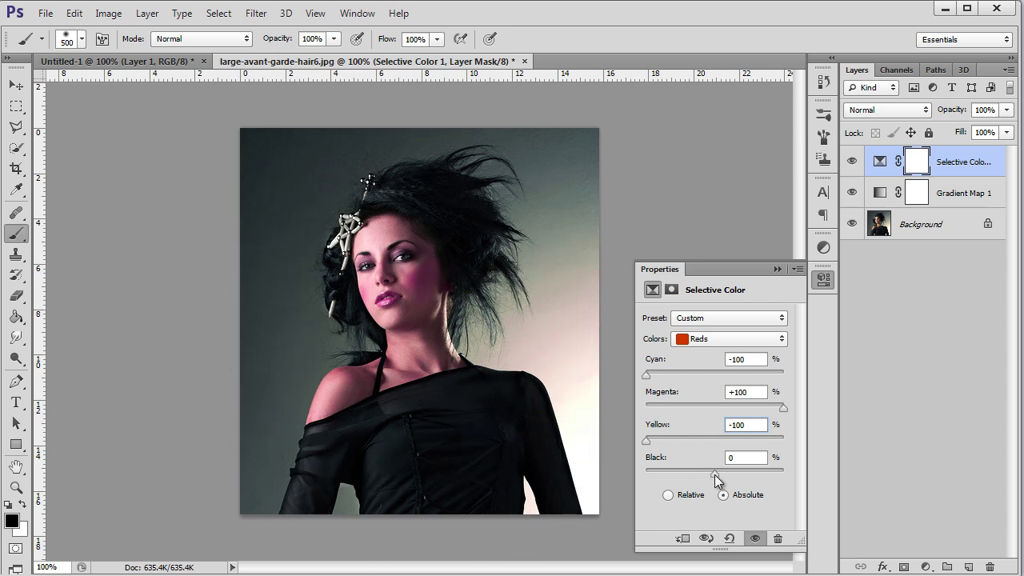
Step: Try Black values for the Reds from -100 up to the positive range, and return Black to 0
drag(717, 478, 567, 491)
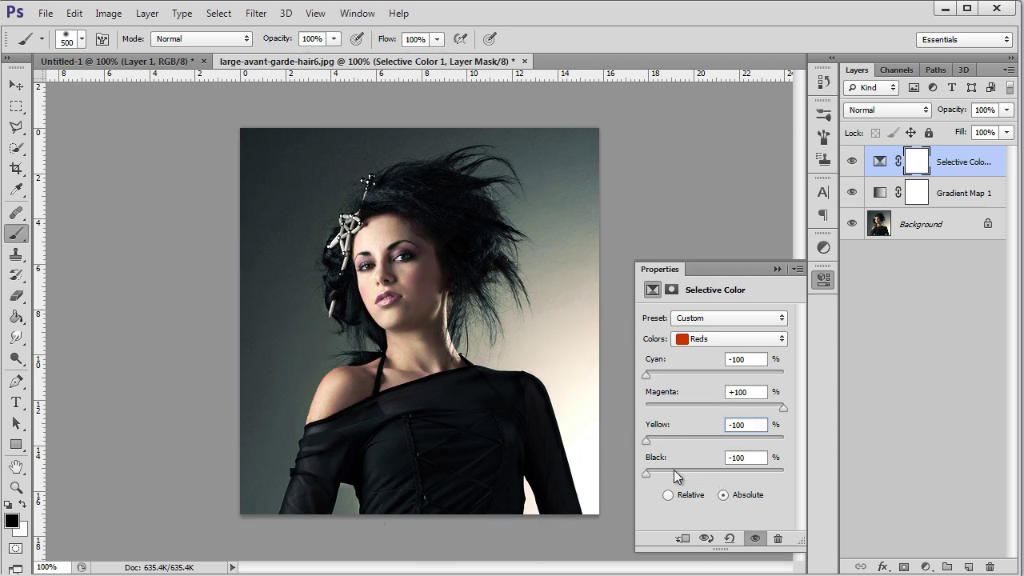
click(645, 473)
drag(647, 473, 747, 473)
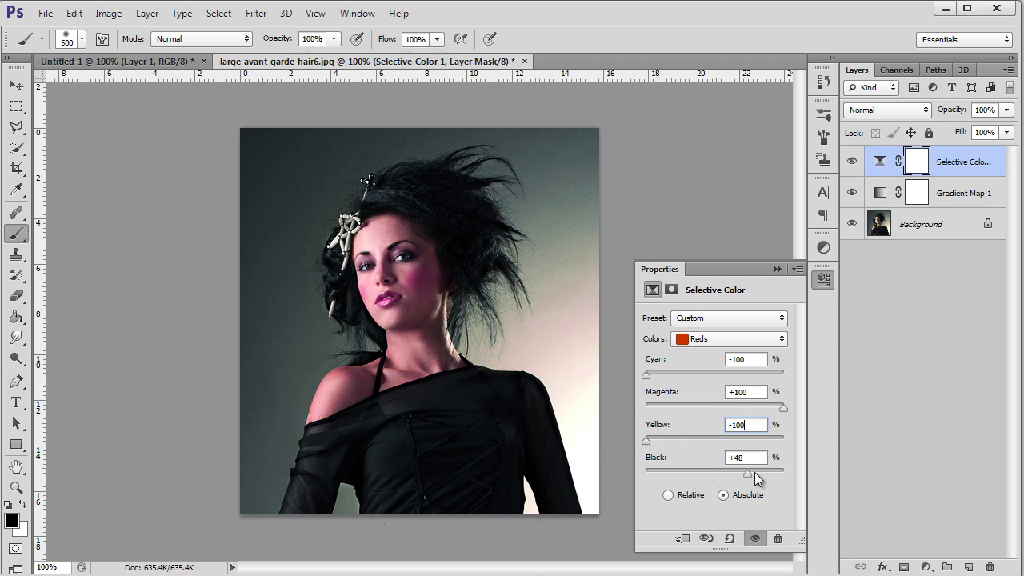
drag(908, 469, 715, 486)
Step: Compare the Reds and Yellows settings of the Selective Color adjustment and return to the Reds
click(737, 339)
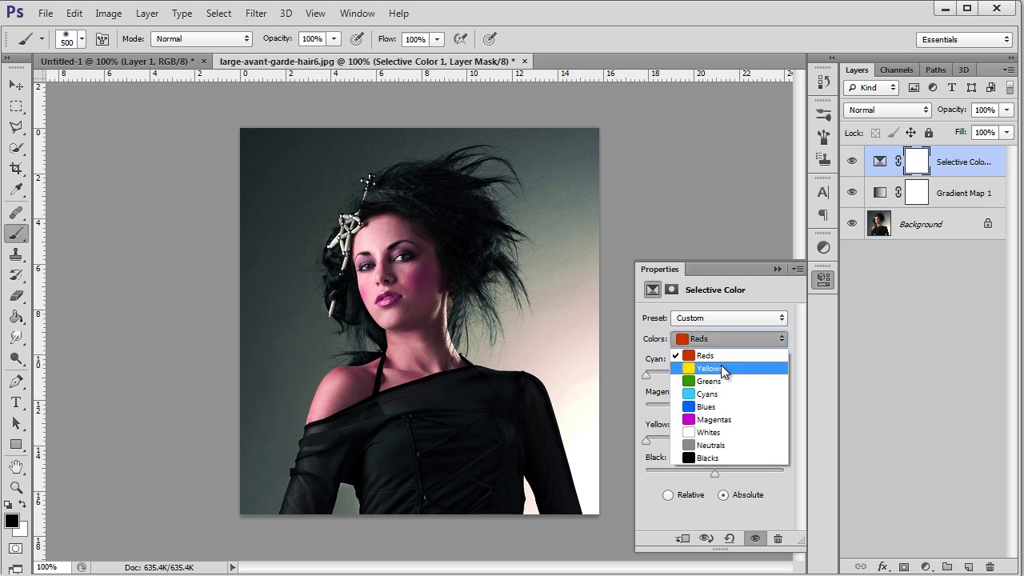
click(721, 365)
click(724, 342)
click(713, 362)
click(723, 343)
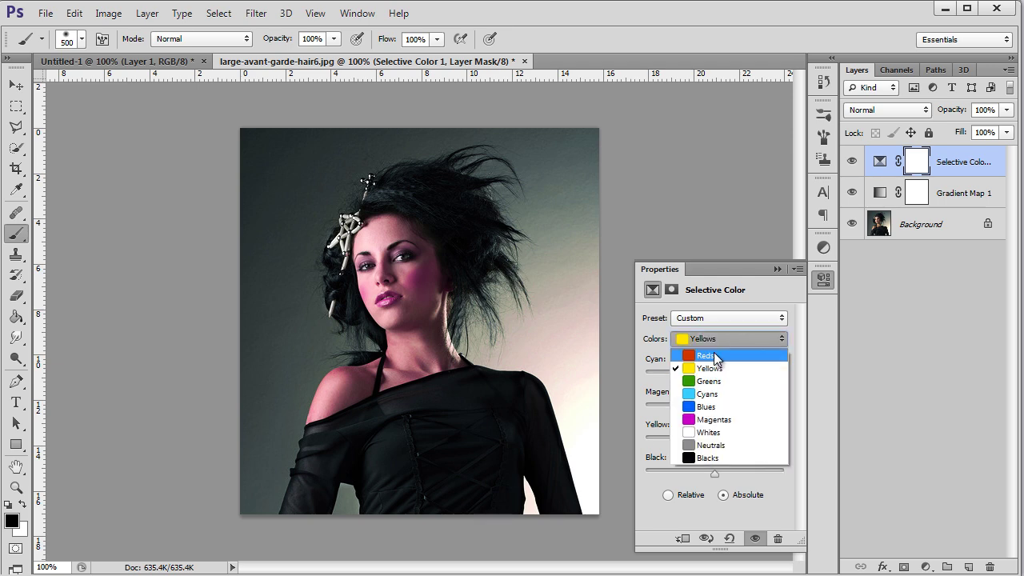
click(715, 353)
click(716, 344)
click(712, 362)
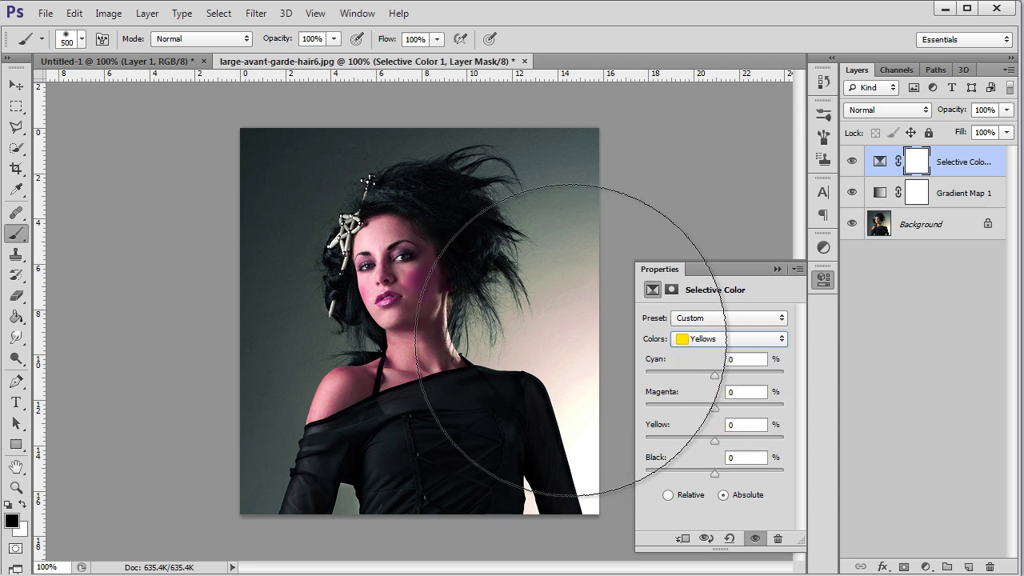
click(728, 341)
click(716, 353)
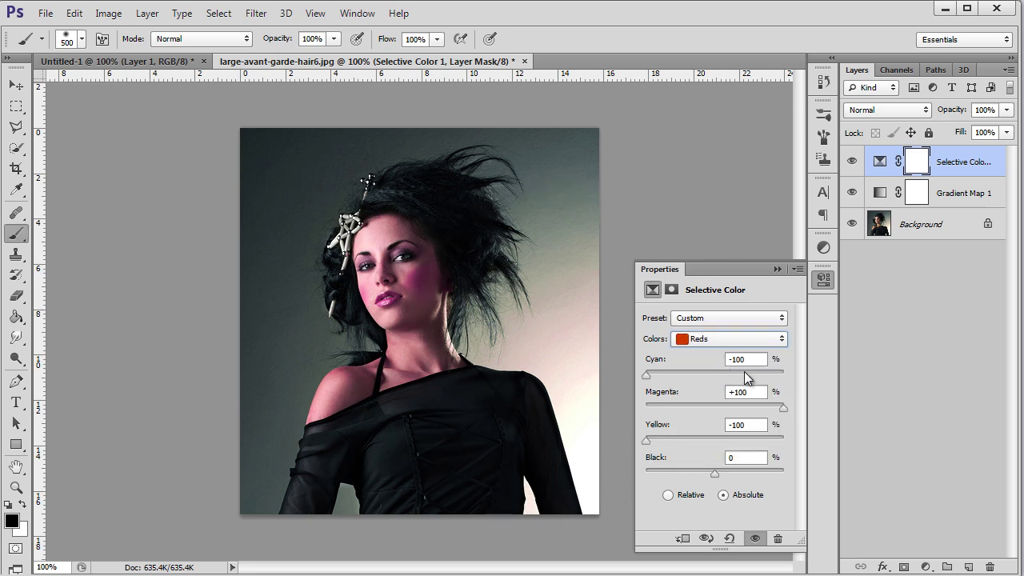
Step: Reset Cyan, Magenta and Yellow to 0 for the Reds in the Selective Color adjustment
click(656, 360)
text(0)
key(Tab)
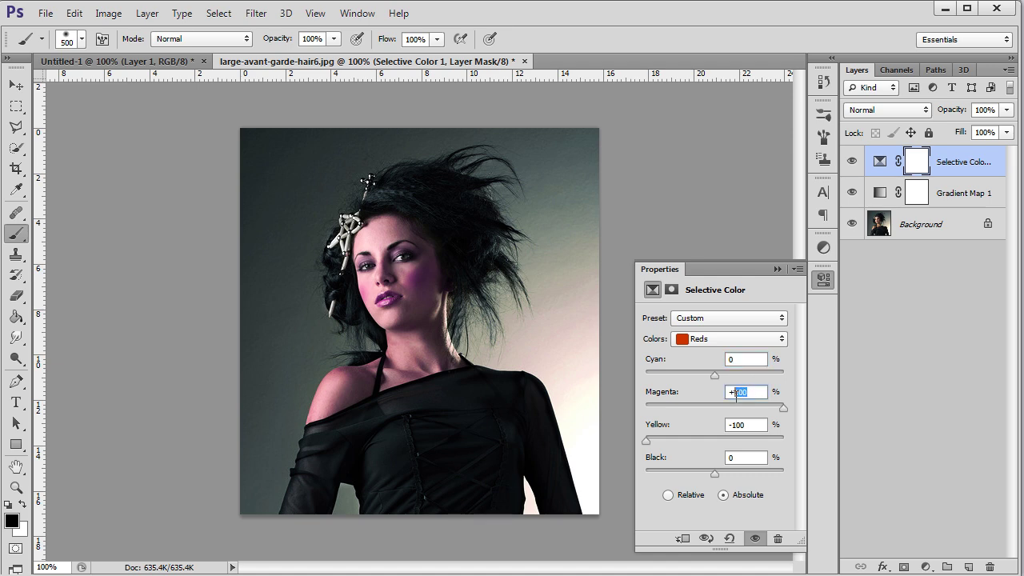
text(0)
key(Tab)
text(0)
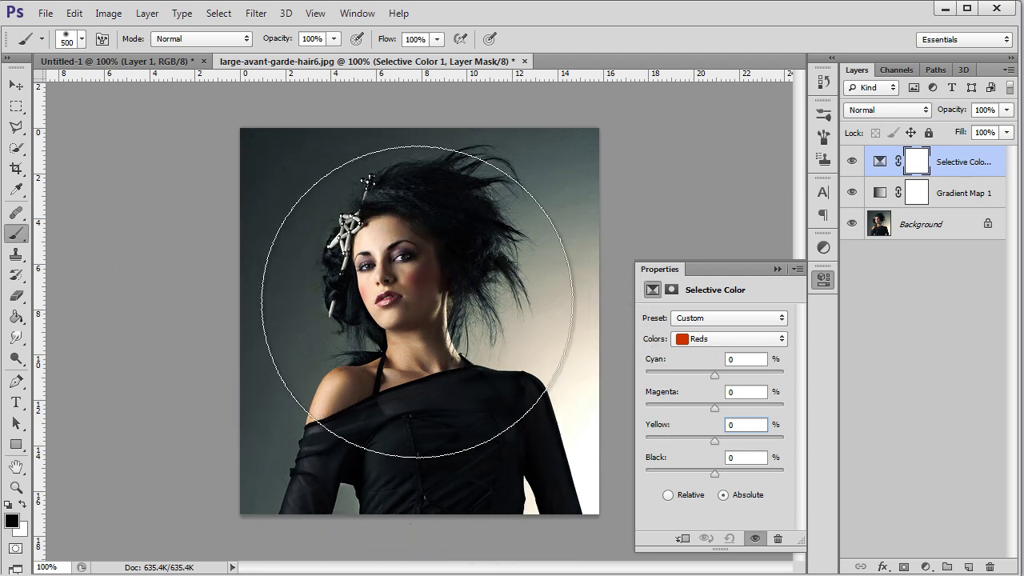
Step: Set the Reds to Cyan -72, Magenta -26 and Black 22, trying Yellow at 57 before setting it to -17
click(700, 339)
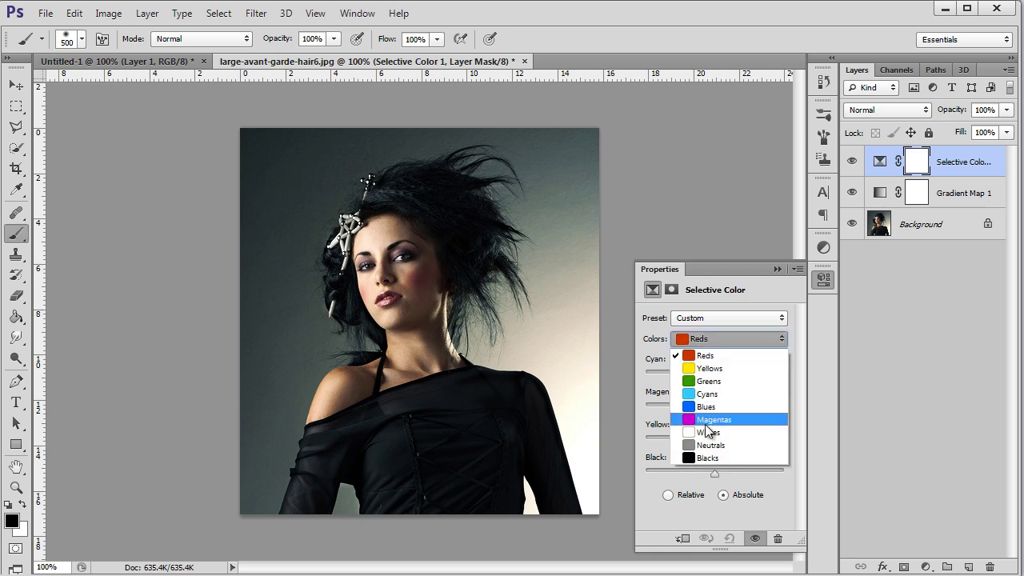
click(777, 347)
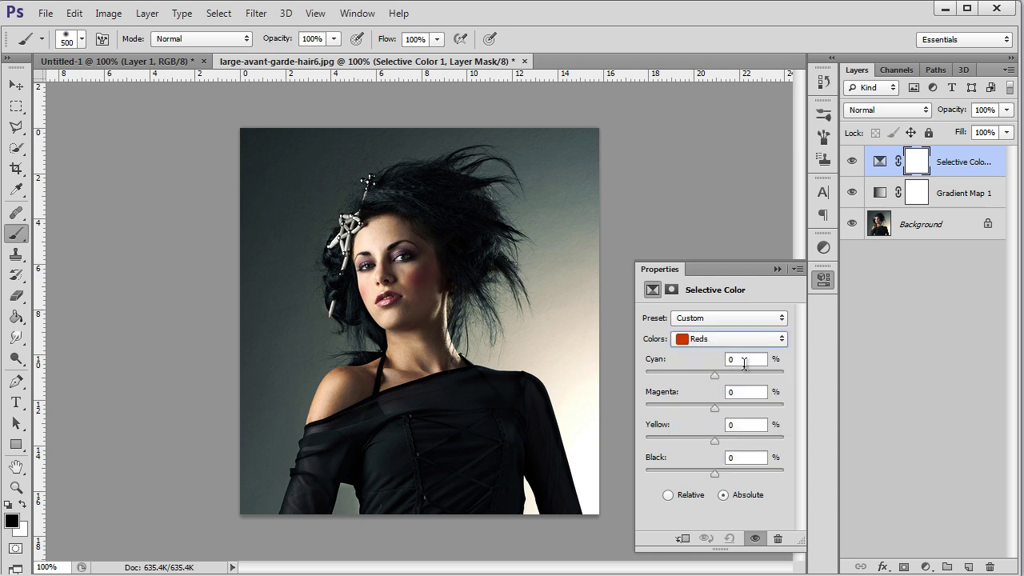
click(744, 362)
text(-72)
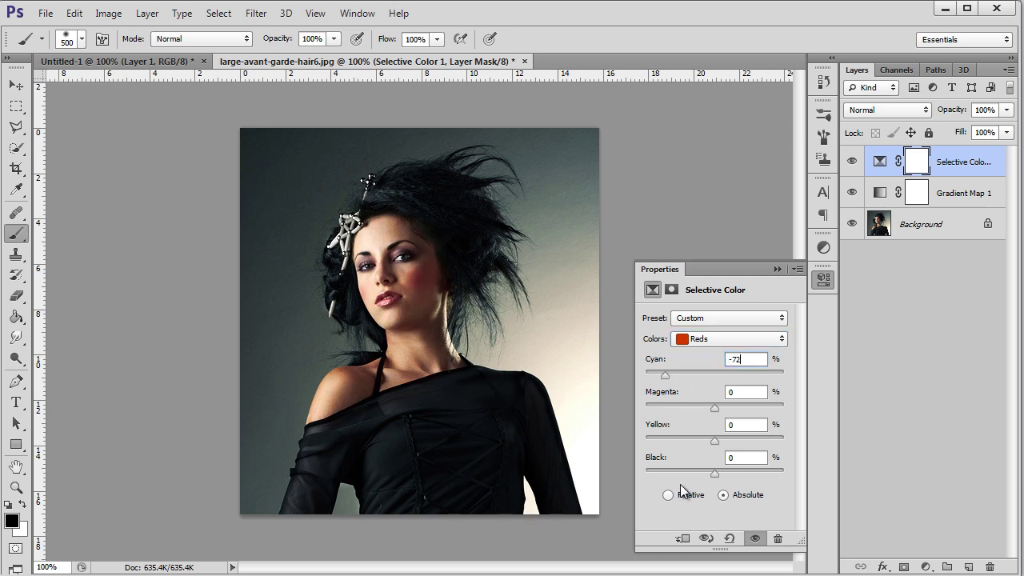
click(753, 391)
text(-26)
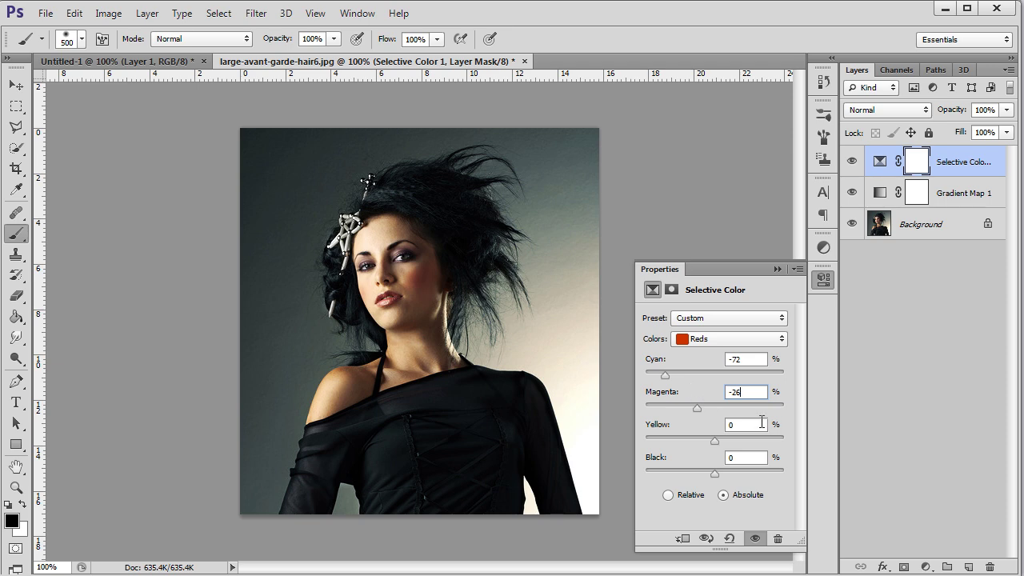
click(764, 424)
text(57)
key(Tab)
text(22)
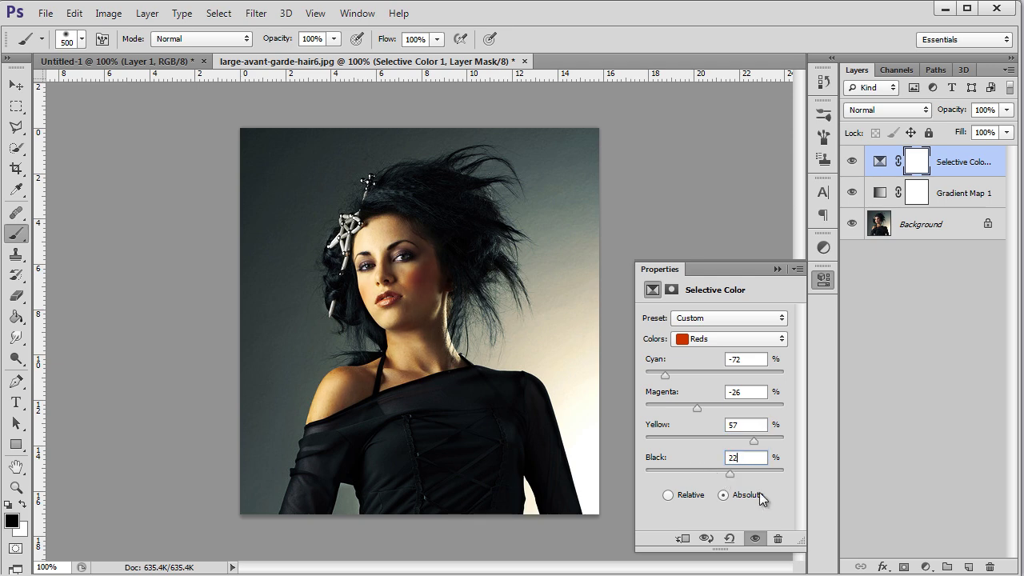
drag(723, 441, 702, 438)
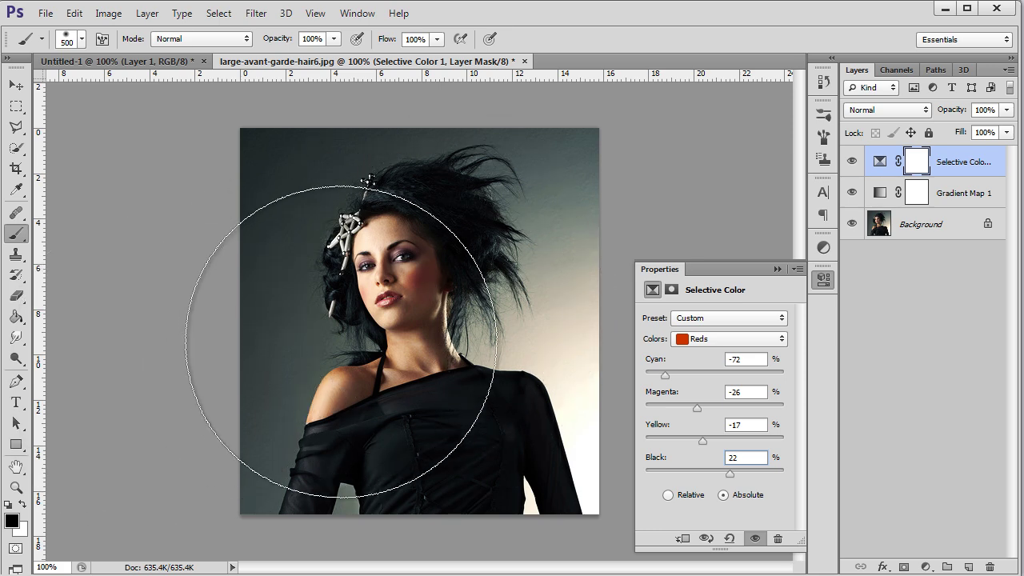
Step: Set the Yellows in the Selective Color adjustment to Cyan -78, Magenta +30, Yellow -28 and Black +100, and collapse the adjustment settings
click(727, 344)
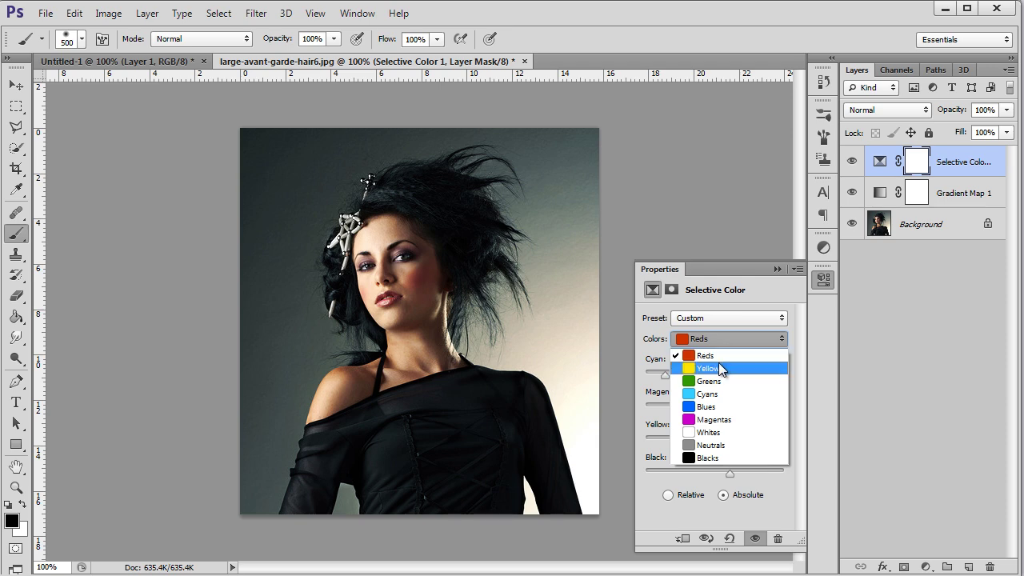
click(720, 368)
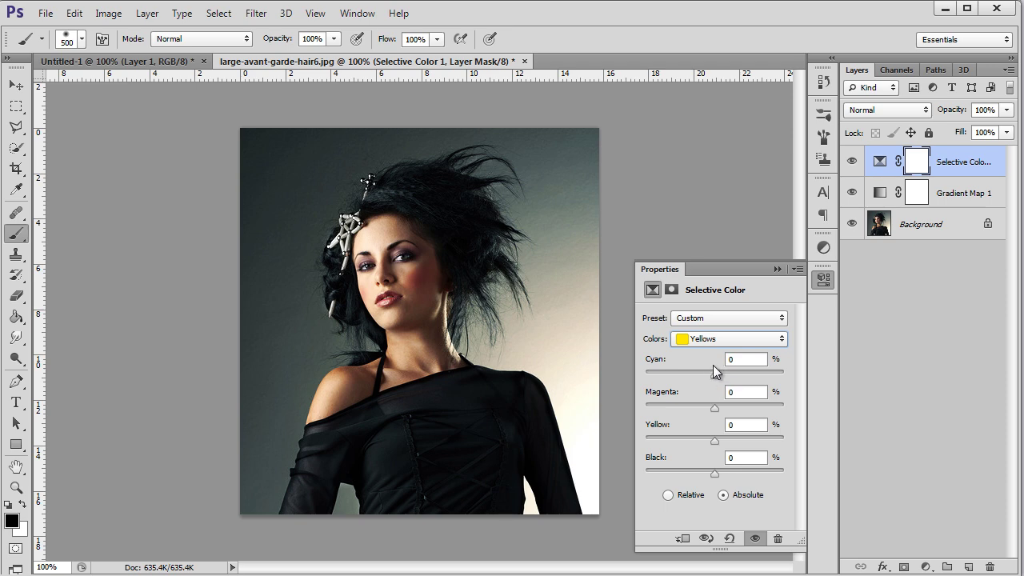
drag(716, 374, 663, 388)
drag(715, 413, 734, 413)
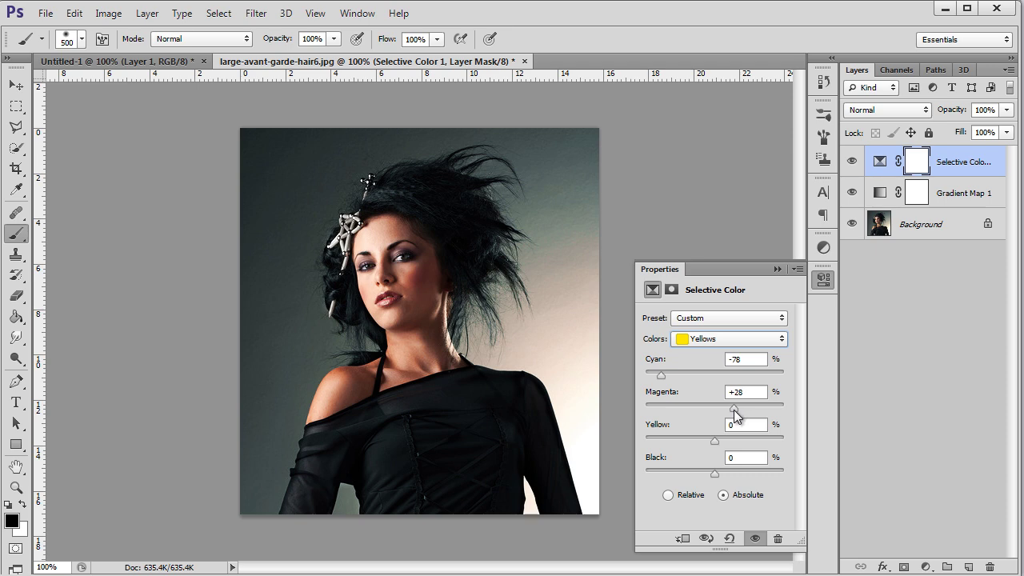
drag(734, 413, 736, 413)
mouse_move(714, 444)
mouse_down()
mouse_move(661, 440)
mouse_move(695, 443)
mouse_up()
drag(716, 475, 821, 466)
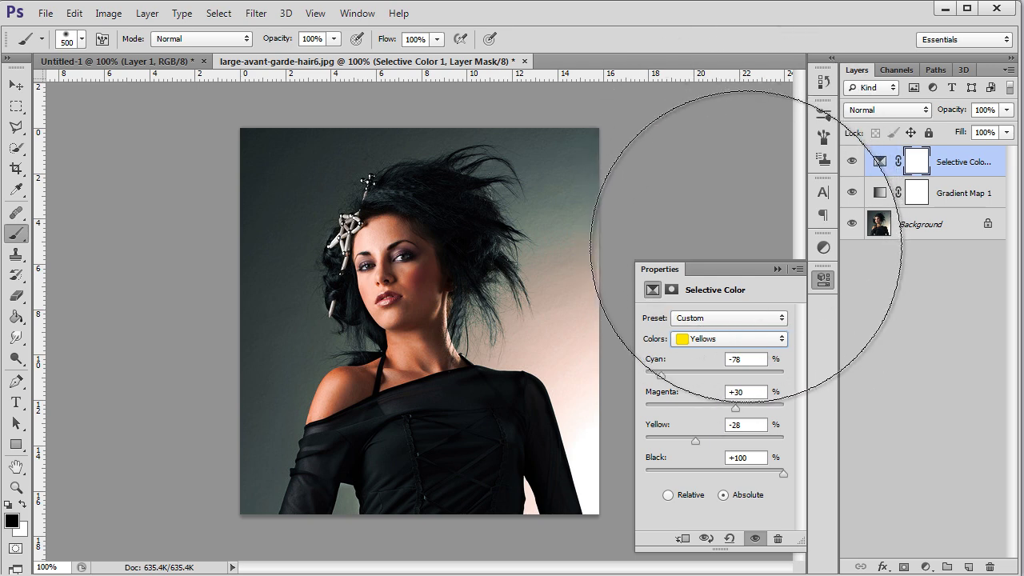
click(776, 269)
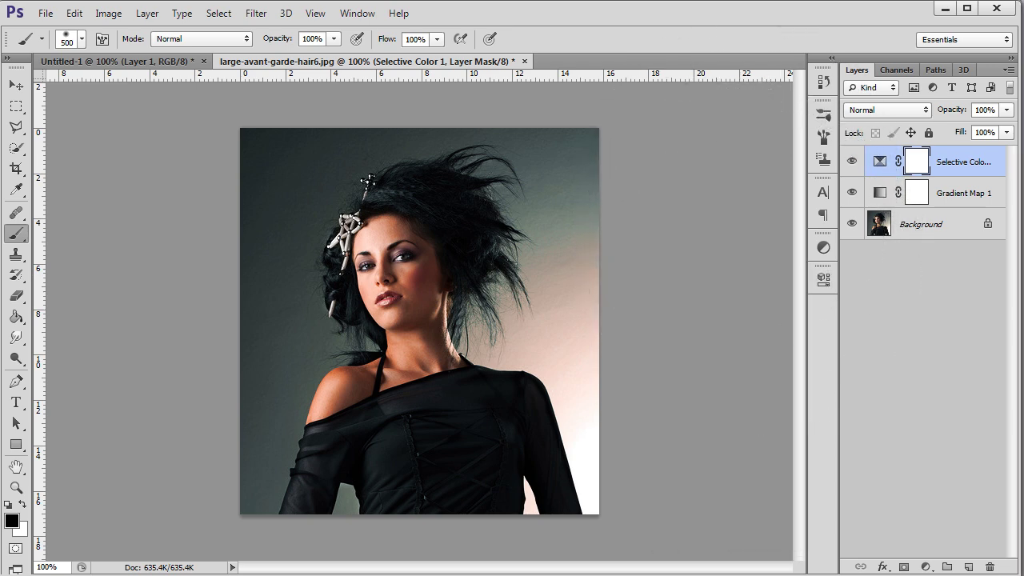
Step: Add a Curves adjustment layer above the Selective Color layer, look at its Red channel and return to RGB
click(925, 566)
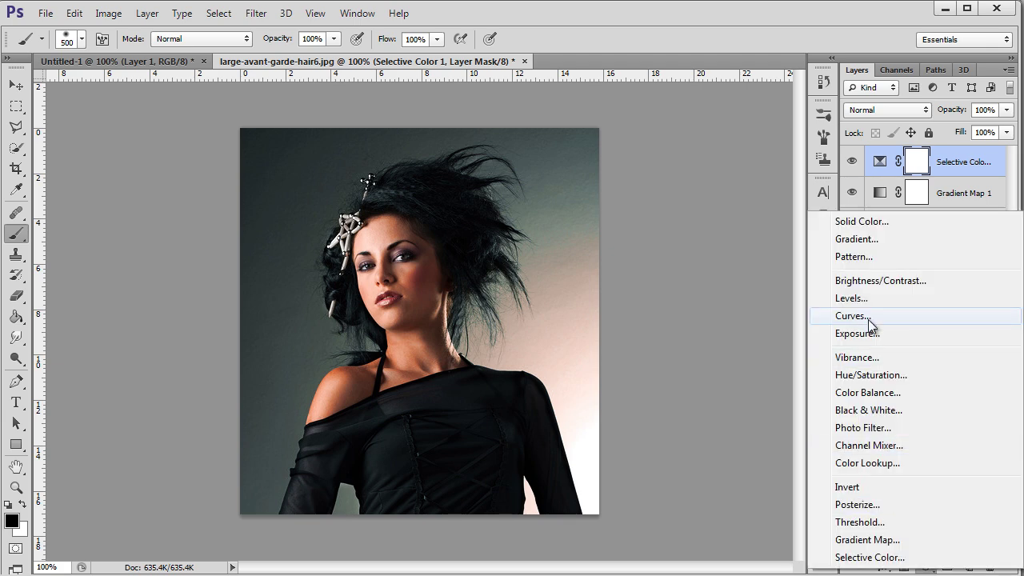
click(868, 319)
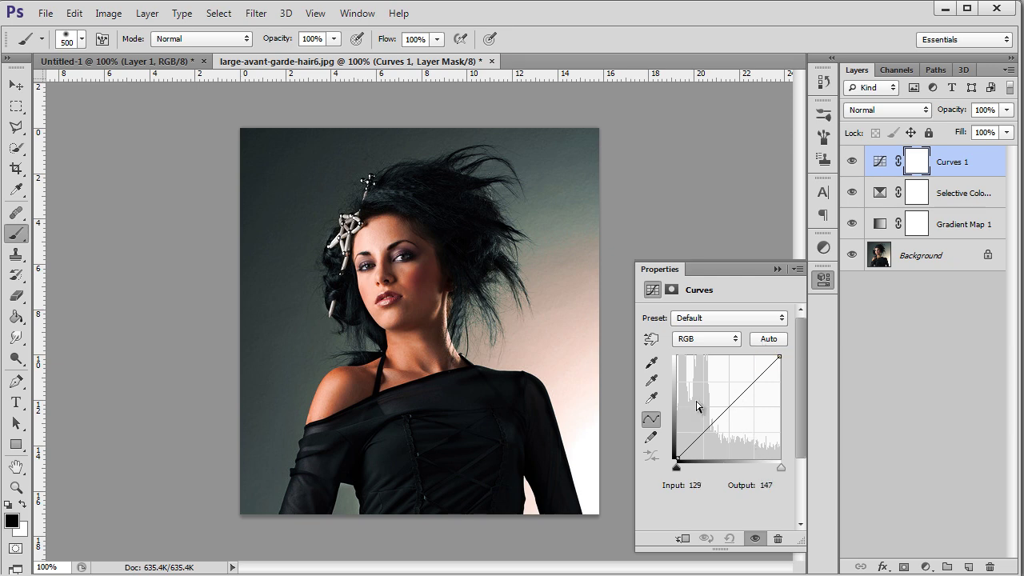
click(716, 343)
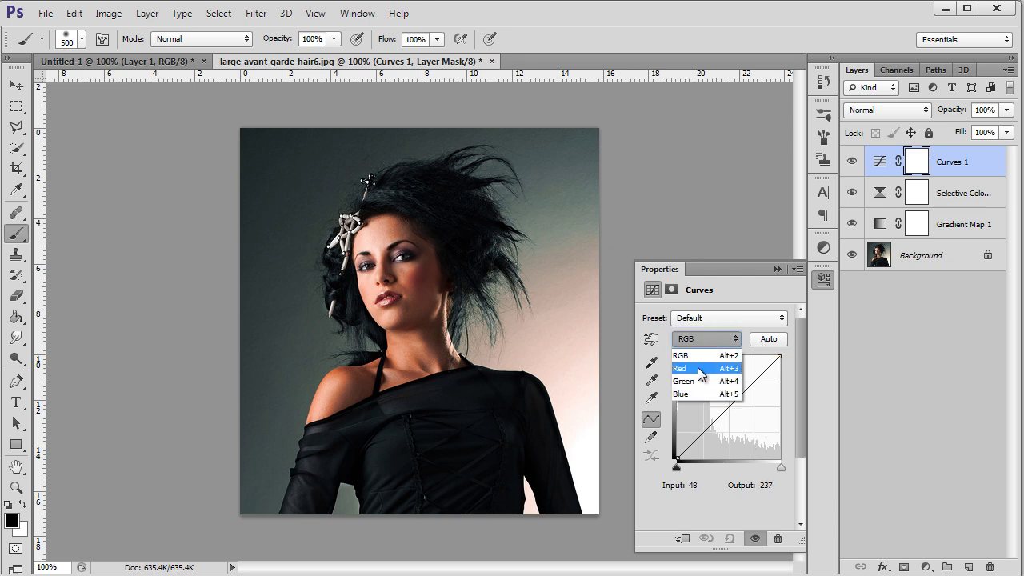
click(698, 369)
click(700, 341)
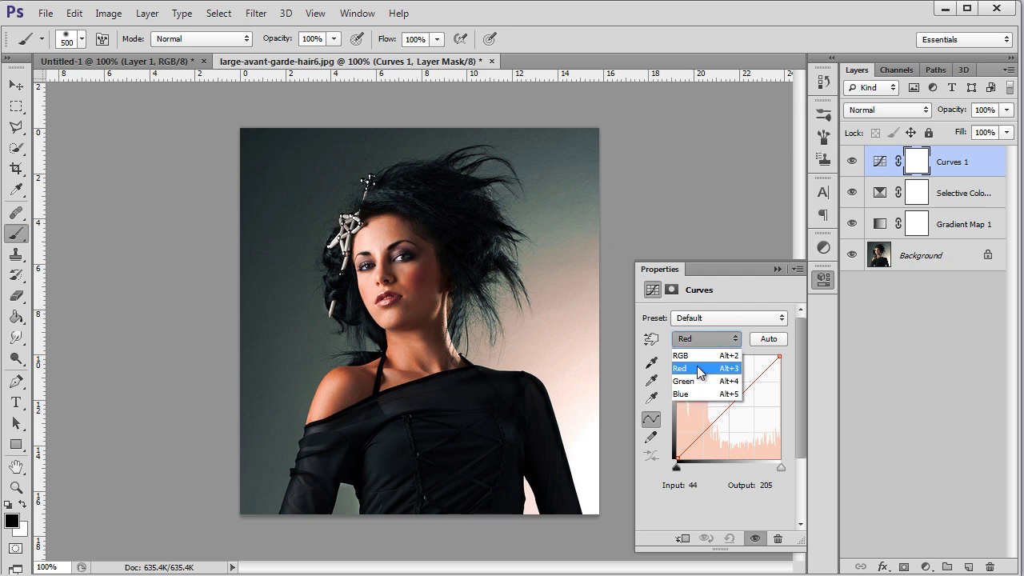
click(698, 355)
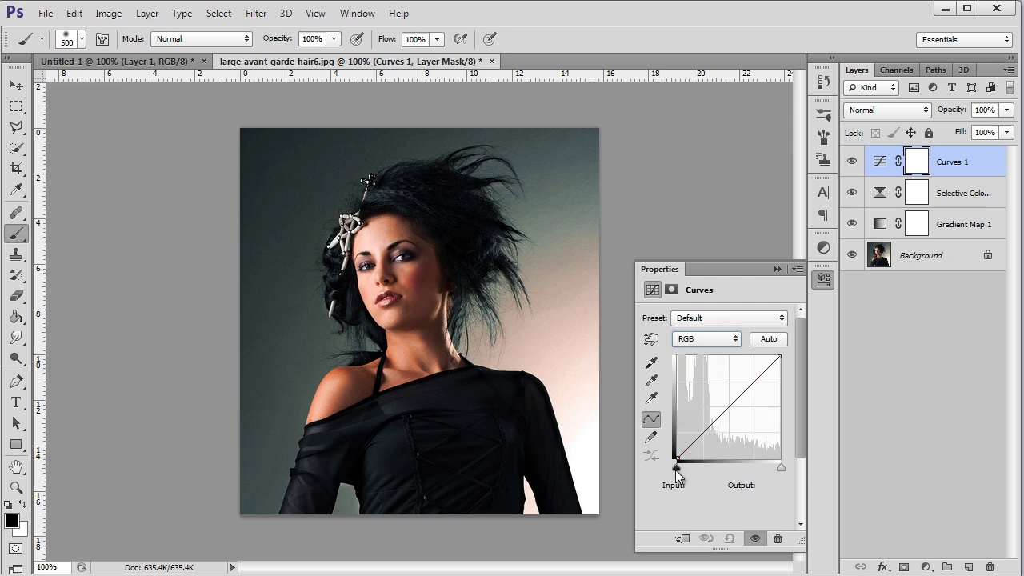
click(780, 467)
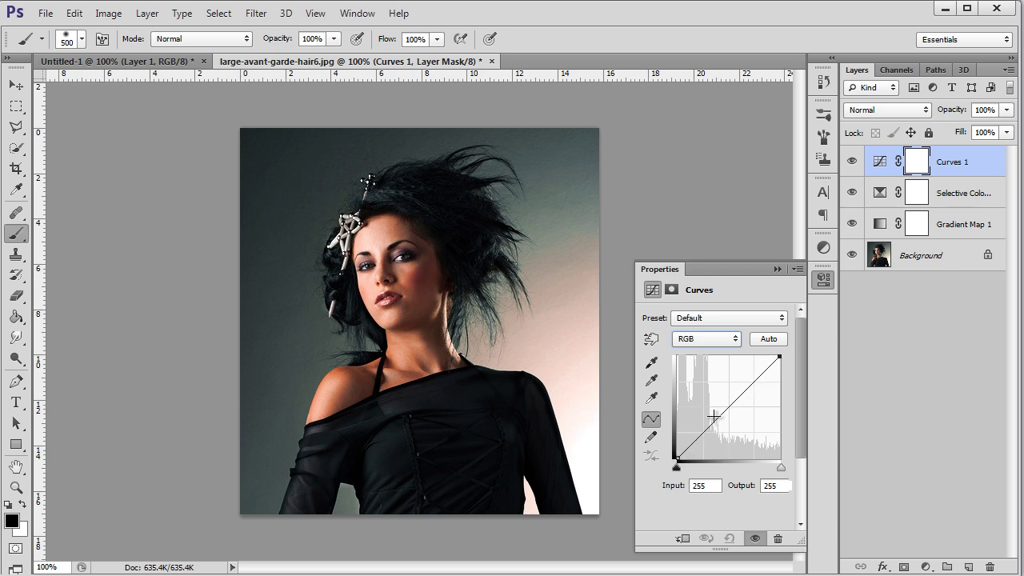
Step: Shape the RGB curve into a slight S with a raised highlight point and a shadow point at input 64, output 58
drag(715, 425, 730, 406)
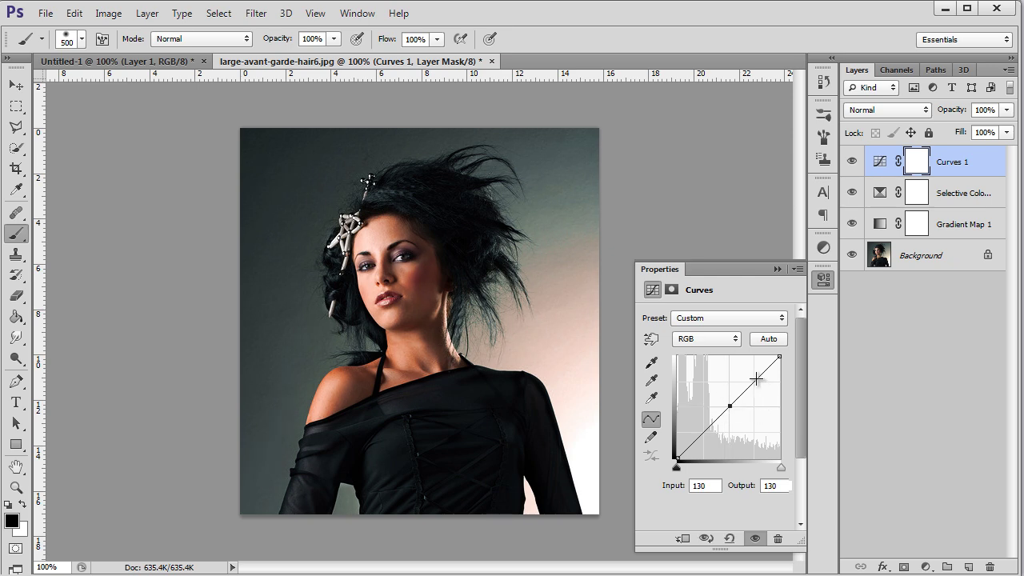
click(756, 379)
drag(756, 377, 703, 434)
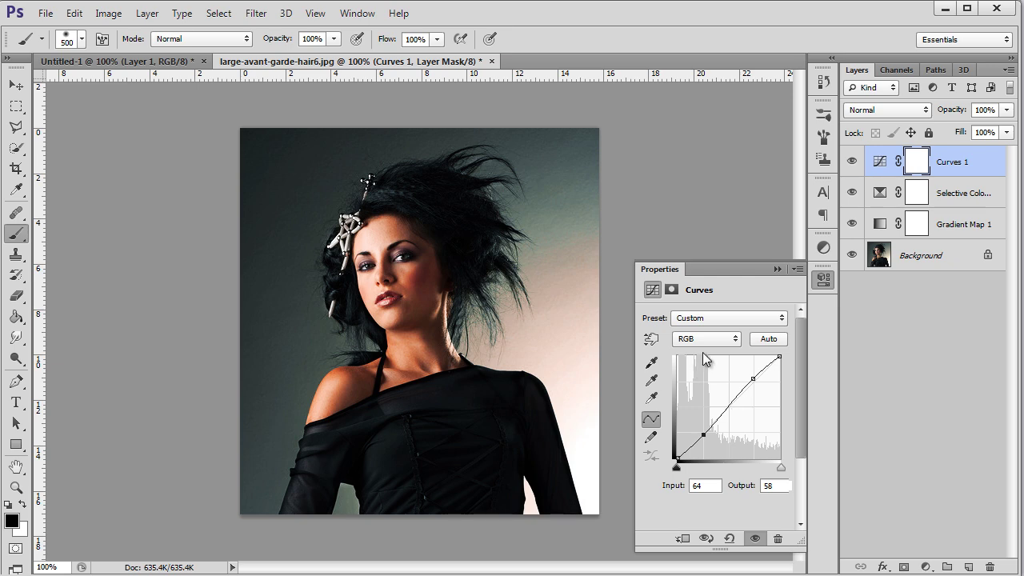
Step: Try a steeper RGB curve, and settle the highlight point at input 191, output 197 and the shadow point at input 68, output 54
drag(753, 378, 751, 372)
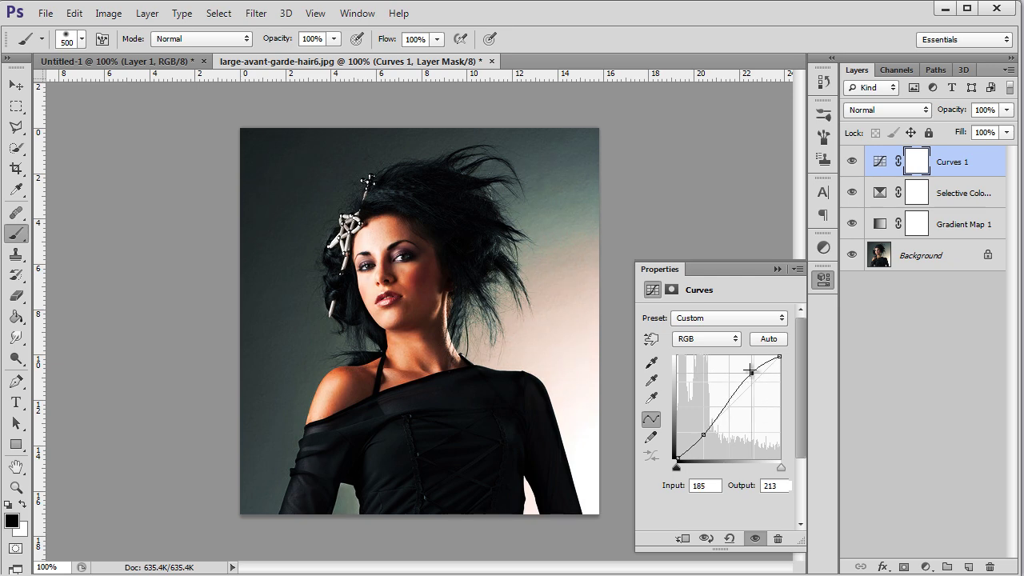
drag(704, 435, 711, 450)
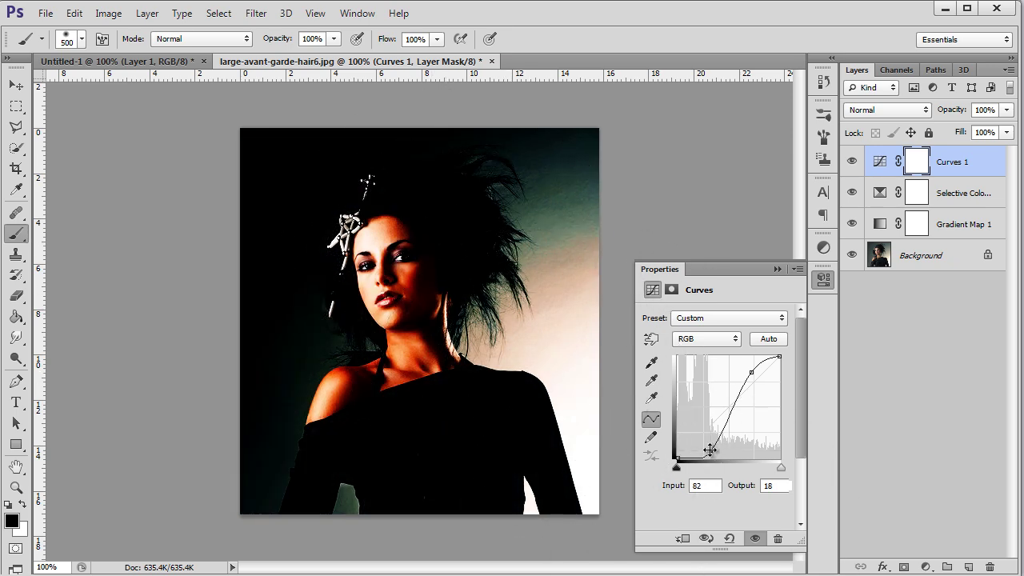
ctrl+click(711, 451)
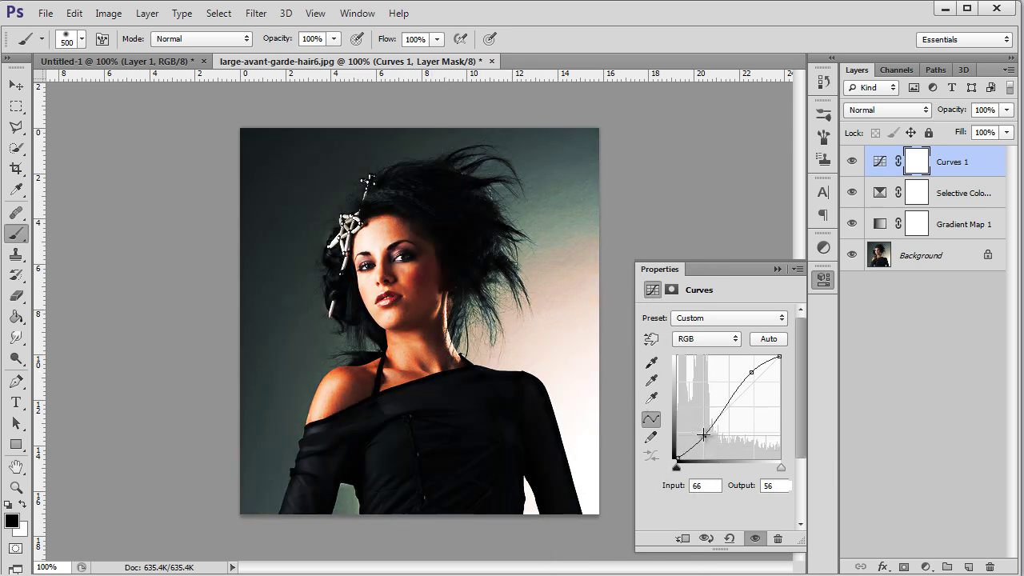
drag(752, 371, 755, 381)
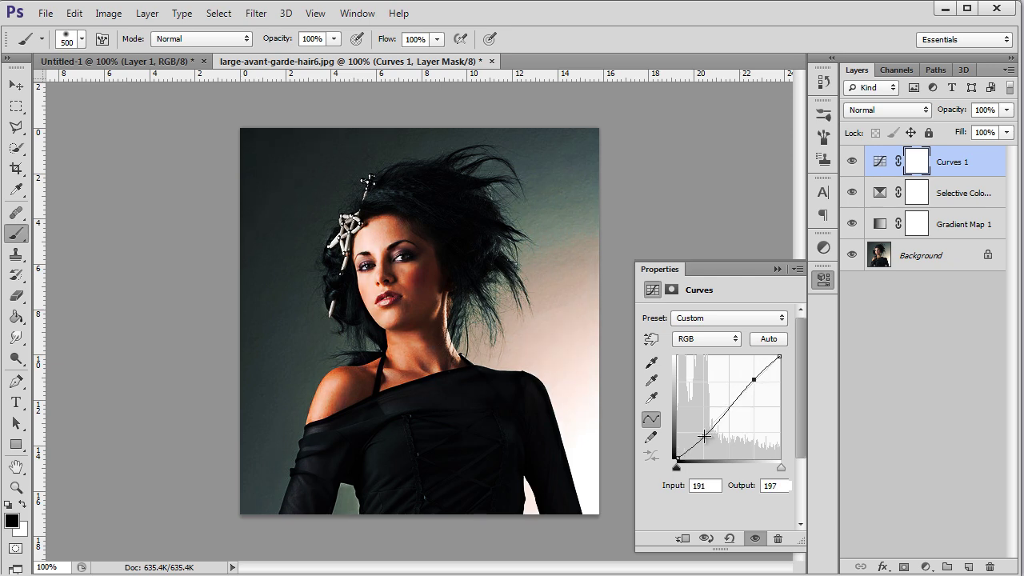
click(705, 436)
Step: Add highlight, midtone and shadow points to the Red channel's curve and raise the midtone point slightly
click(706, 339)
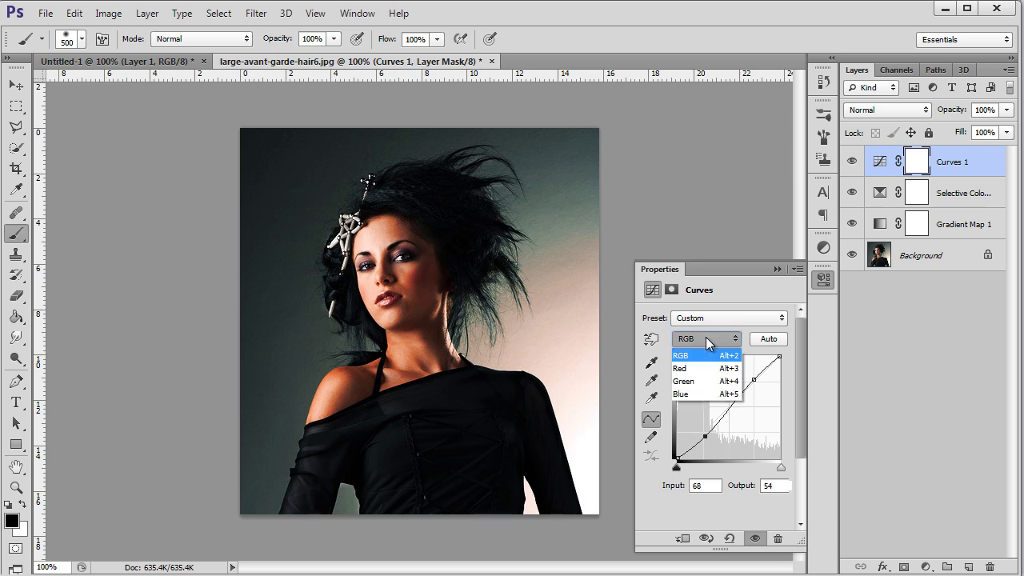
click(698, 369)
click(751, 383)
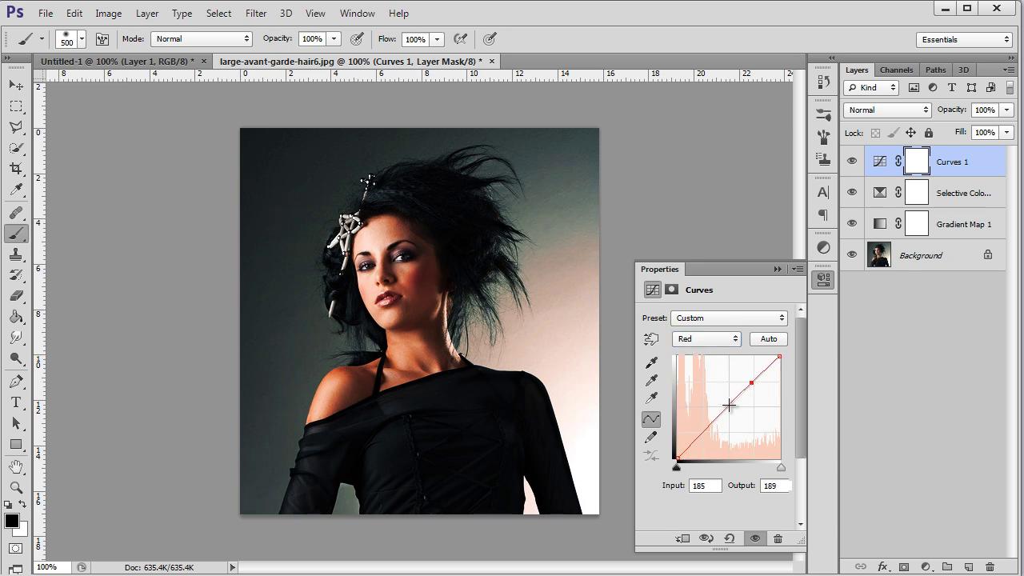
click(722, 411)
click(700, 433)
drag(722, 410, 725, 404)
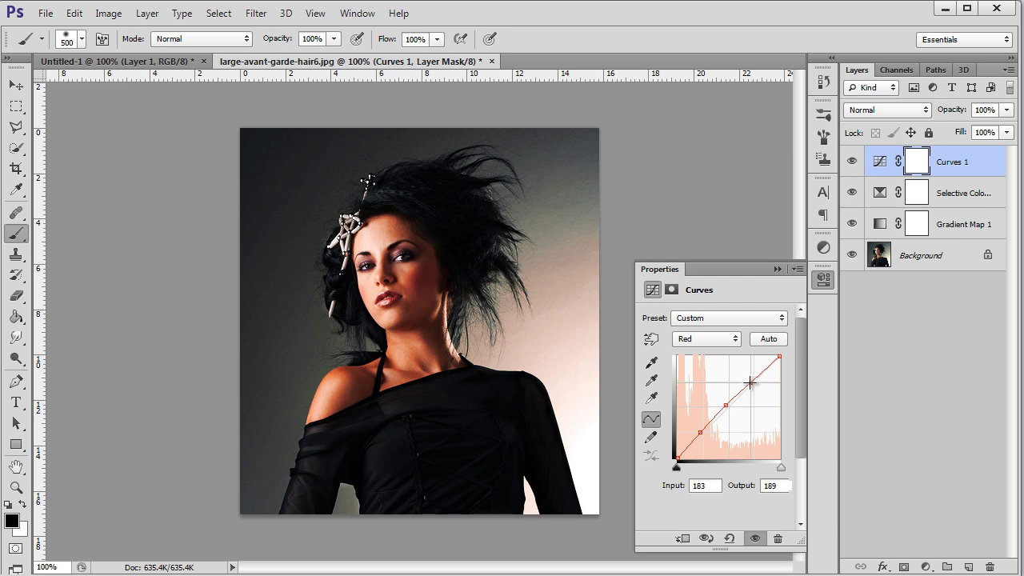
Step: Raise the Red curve's highlight point, set its midtone point to input 130, output 136 and its shadow point to input 64, output 58
drag(750, 382, 729, 404)
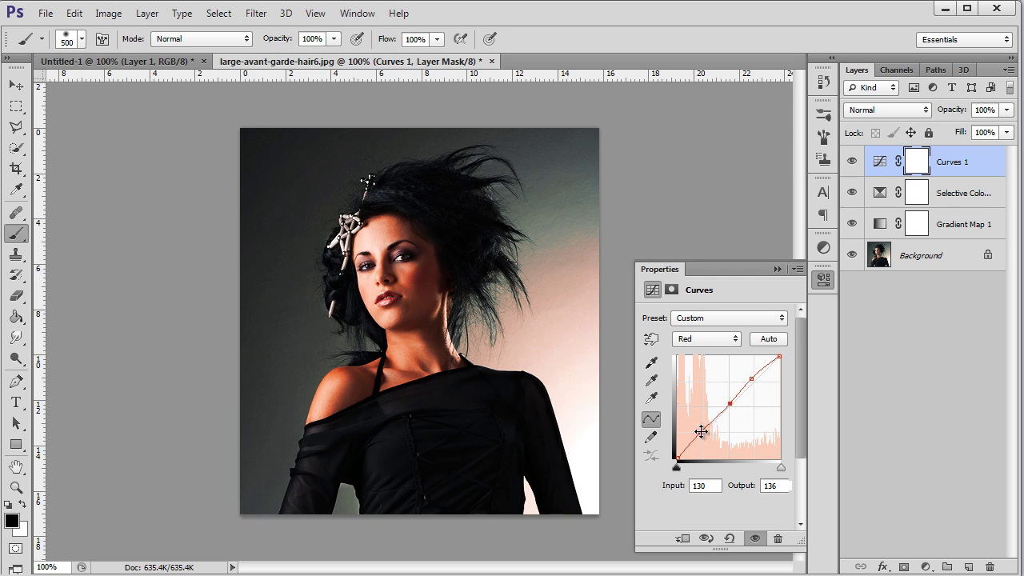
click(697, 435)
drag(701, 433, 704, 436)
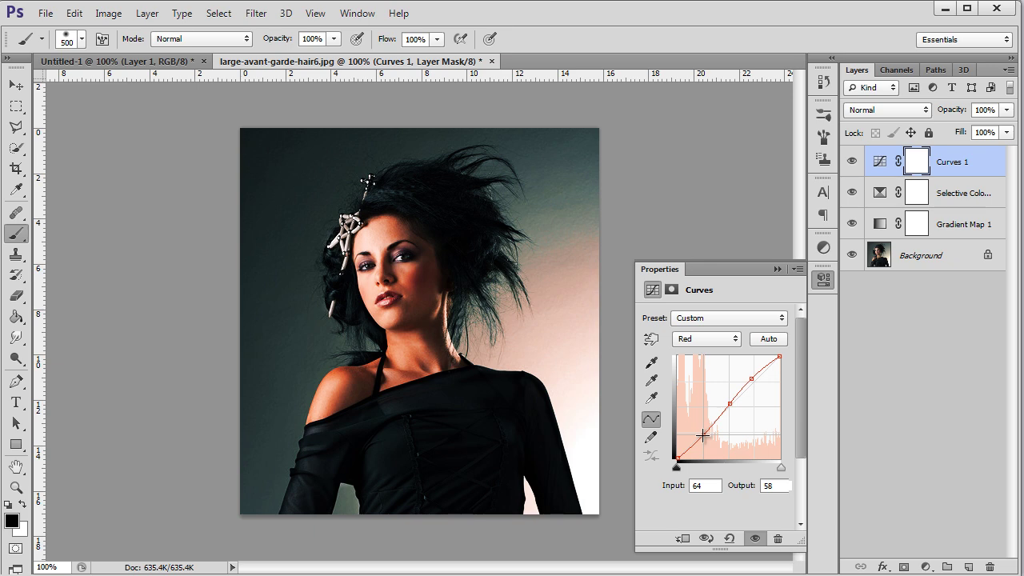
Step: Add a shadow point to the Green channel's curve and raise it to input 62, output 70
click(709, 340)
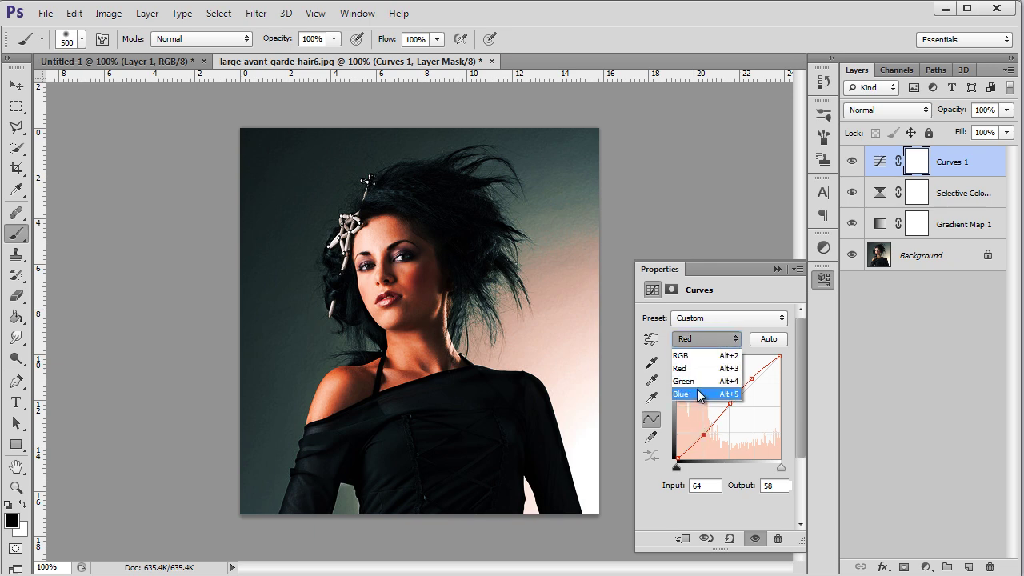
click(697, 381)
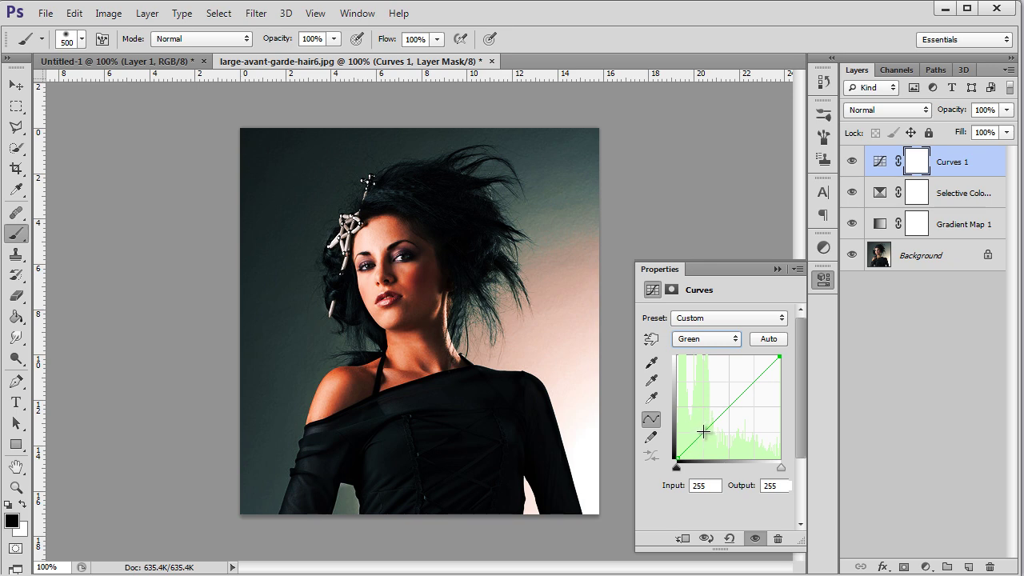
click(703, 432)
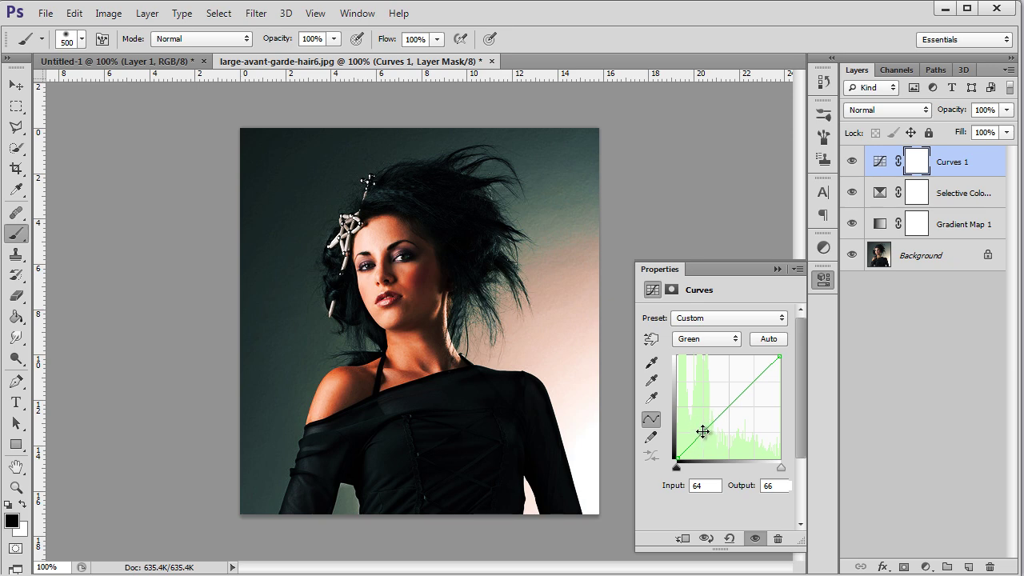
drag(702, 432, 702, 431)
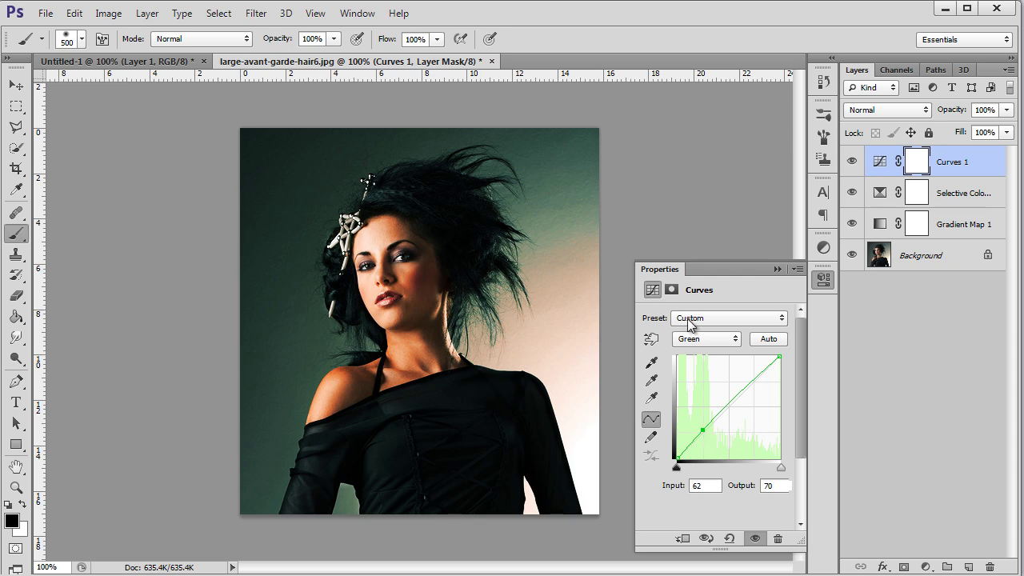
Step: Add a highlight point to the Blue channel's curve at input 193, output 201, and collapse the adjustment properties
click(696, 347)
click(698, 395)
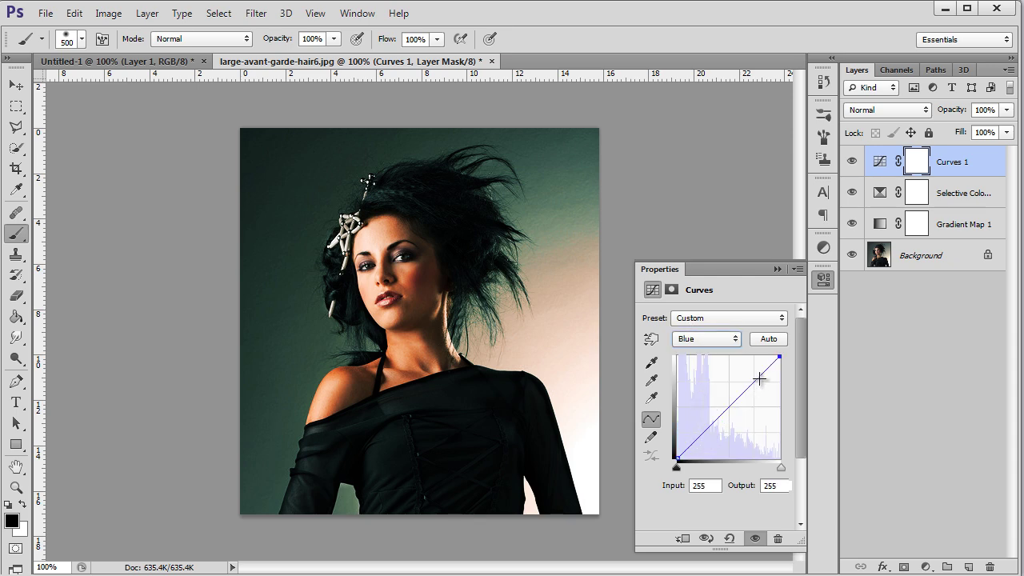
drag(760, 376, 759, 373)
drag(758, 372, 755, 377)
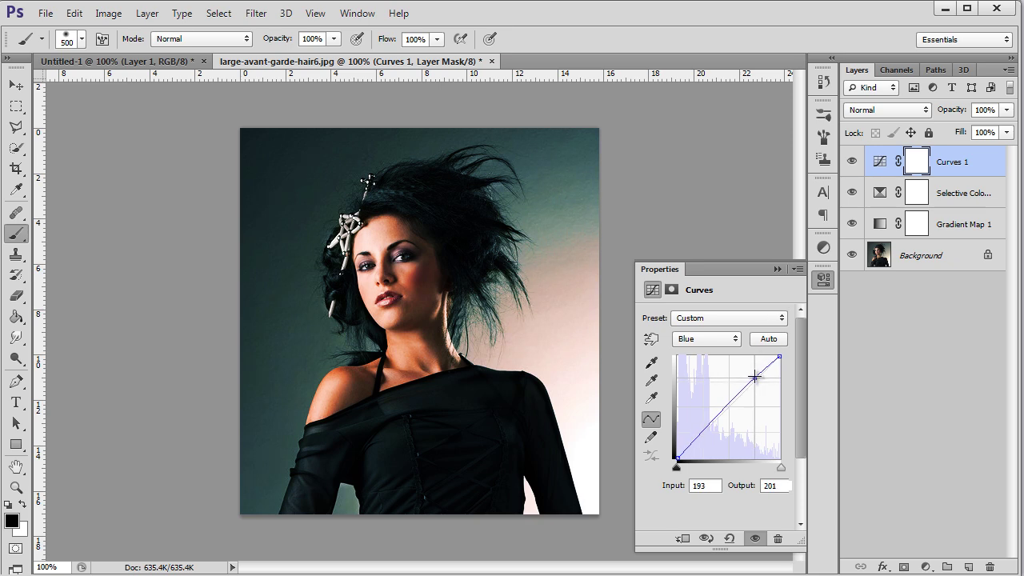
click(776, 271)
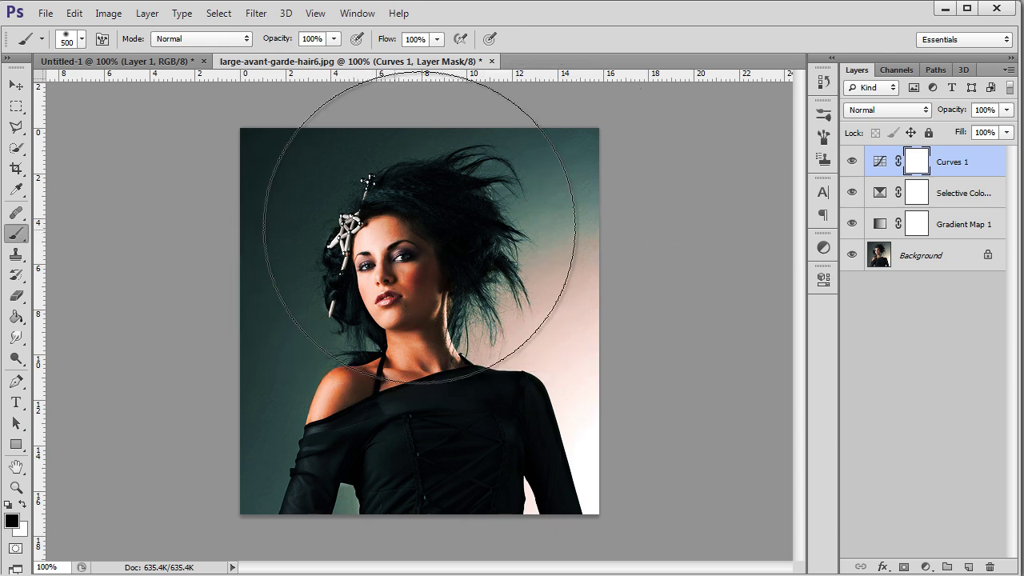
Step: Add a new layer above Curves 1 and fill it using Apply Image with the Merged layer, Multiply blending and 100% opacity
click(969, 566)
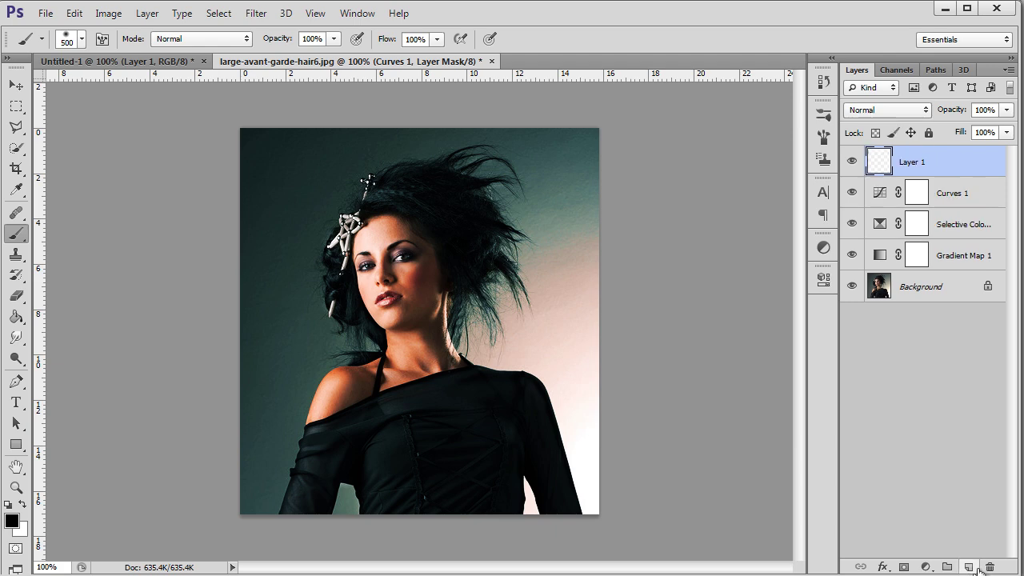
key(x)
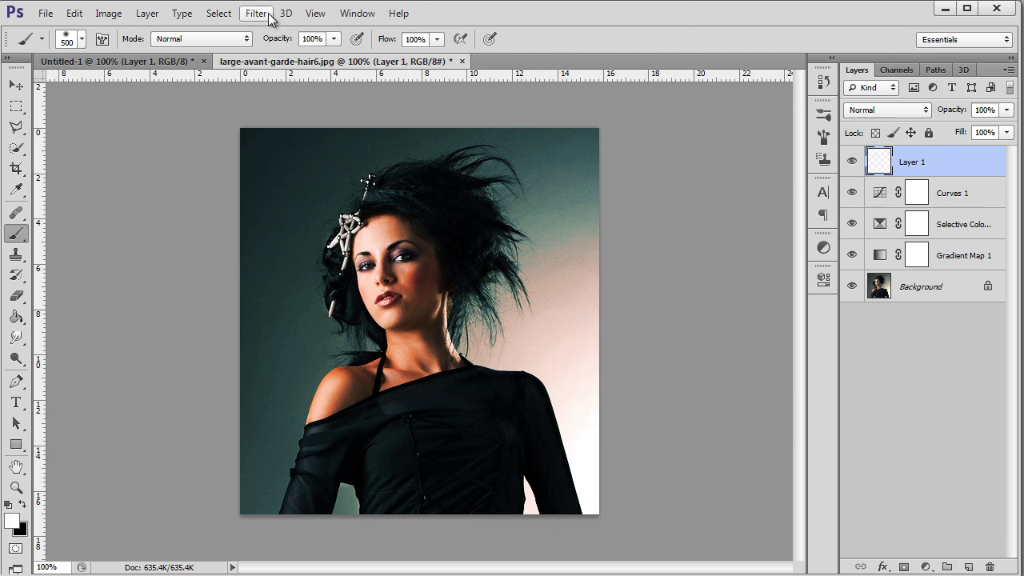
click(110, 15)
click(160, 241)
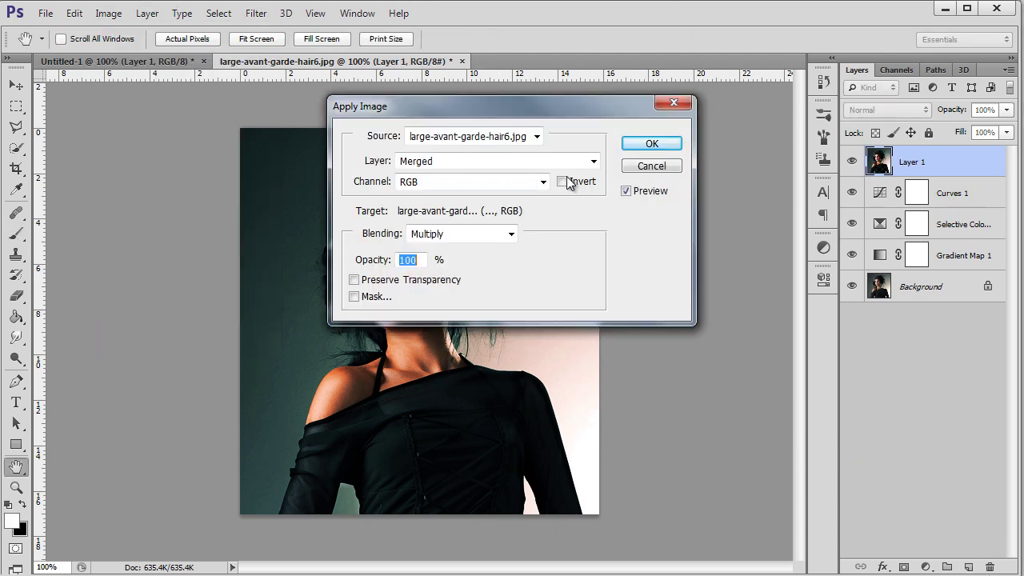
click(642, 149)
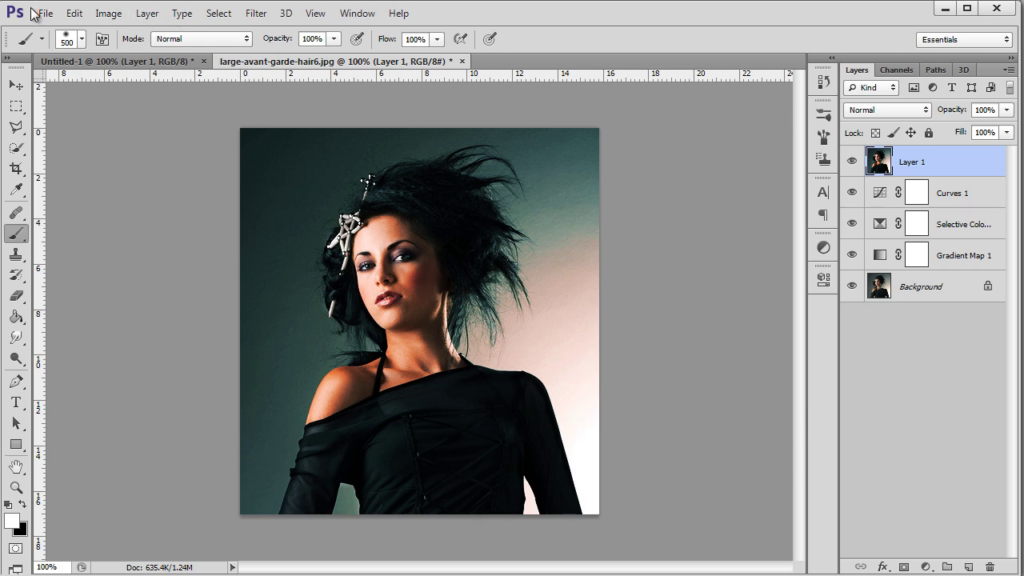
click(271, 18)
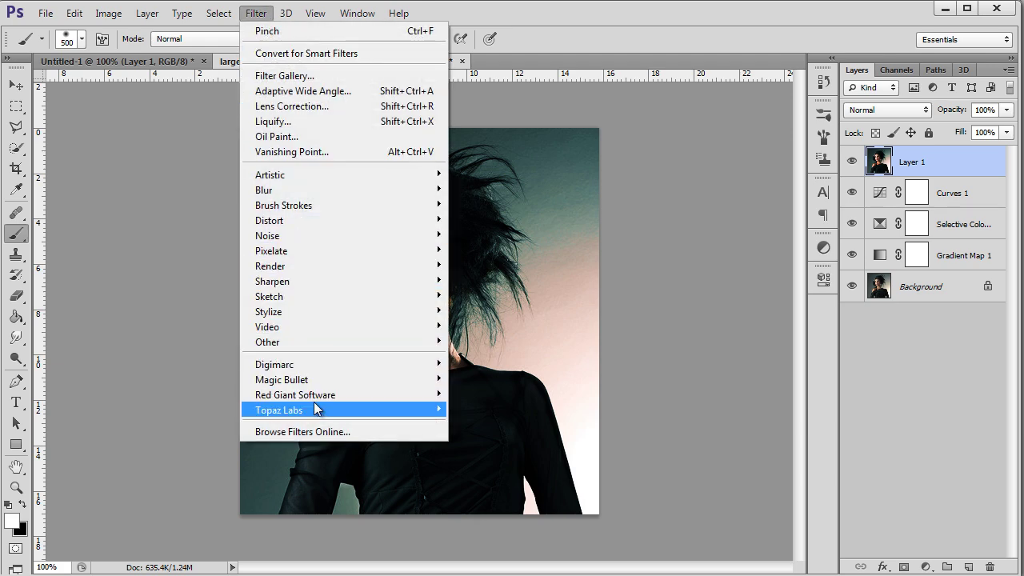
mouse_move(315, 411)
click(231, 408)
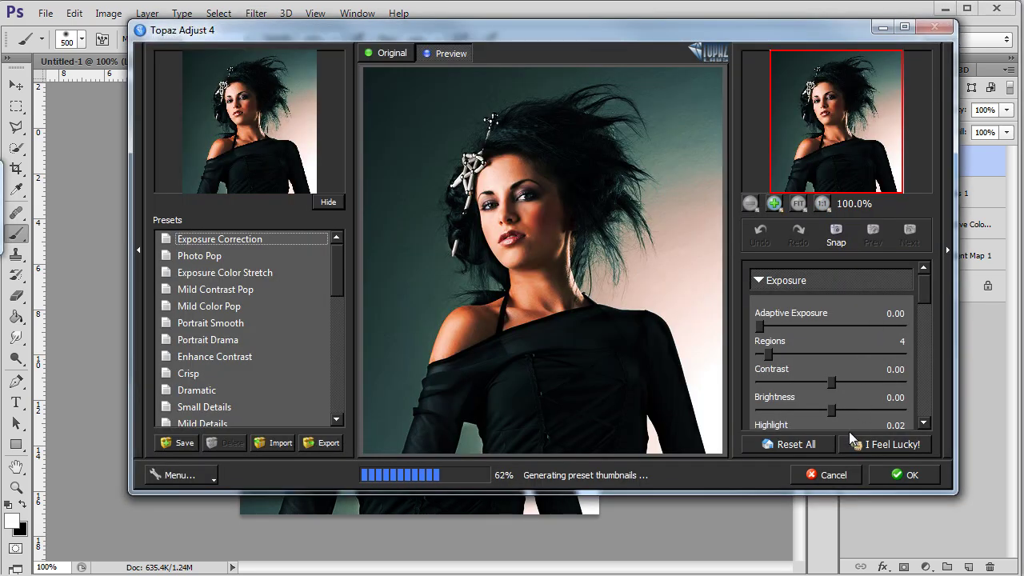
click(833, 475)
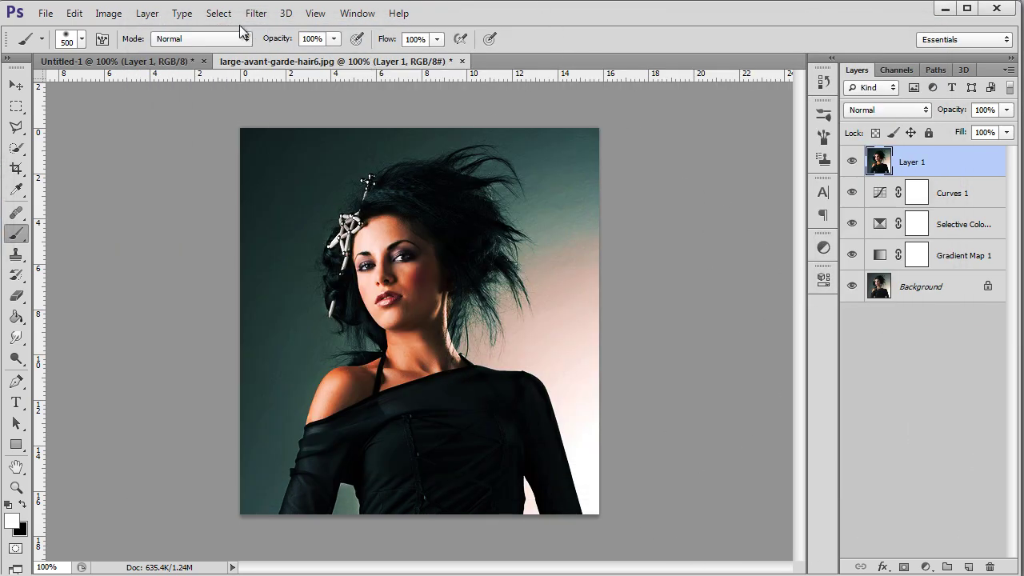
Step: Smooth Layer 1 with the Topaz Clean 3 filter, and toggle the layer's visibility to compare before and after
click(256, 13)
mouse_move(302, 412)
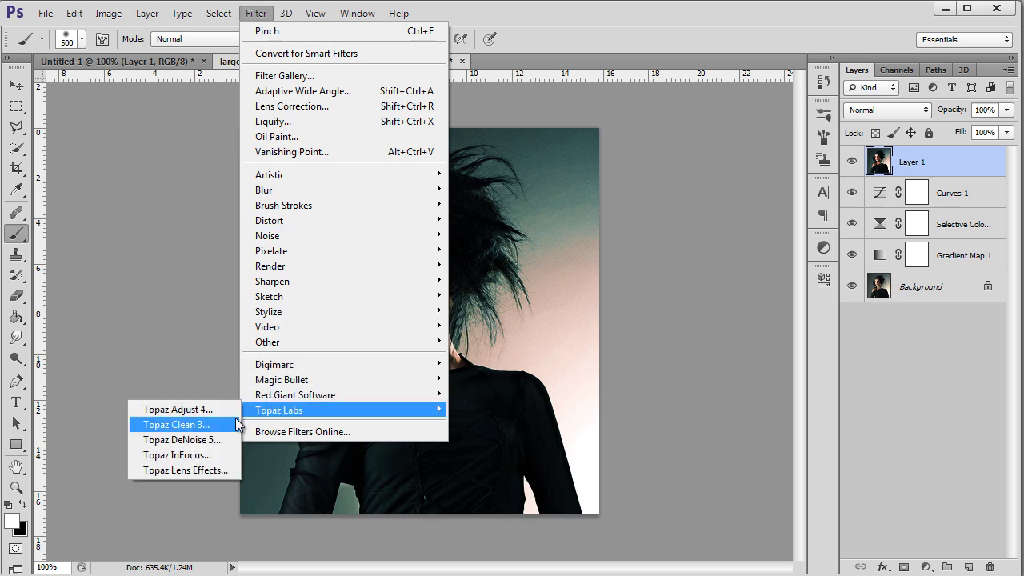
click(232, 420)
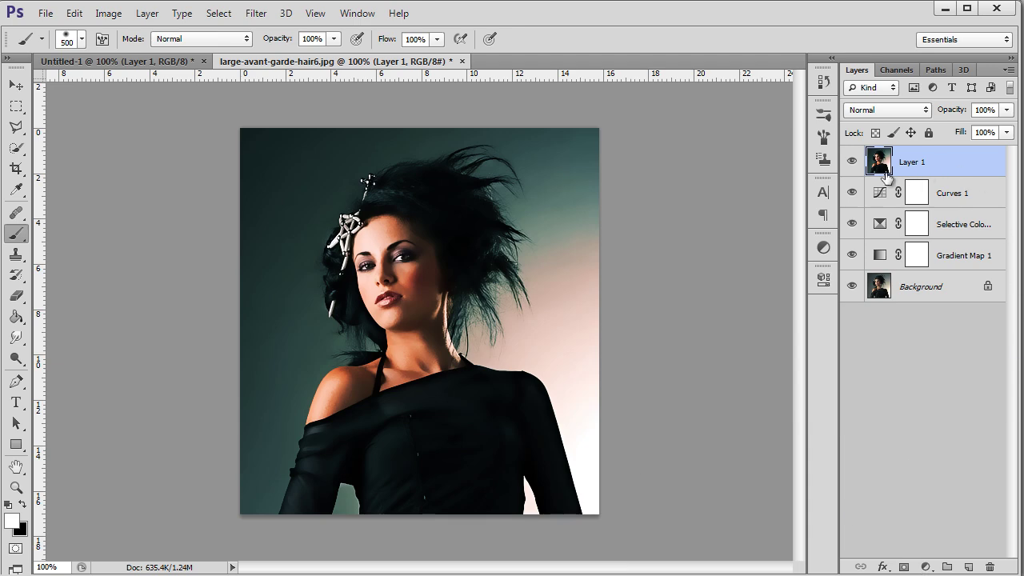
click(851, 162)
click(851, 162)
click(851, 162)
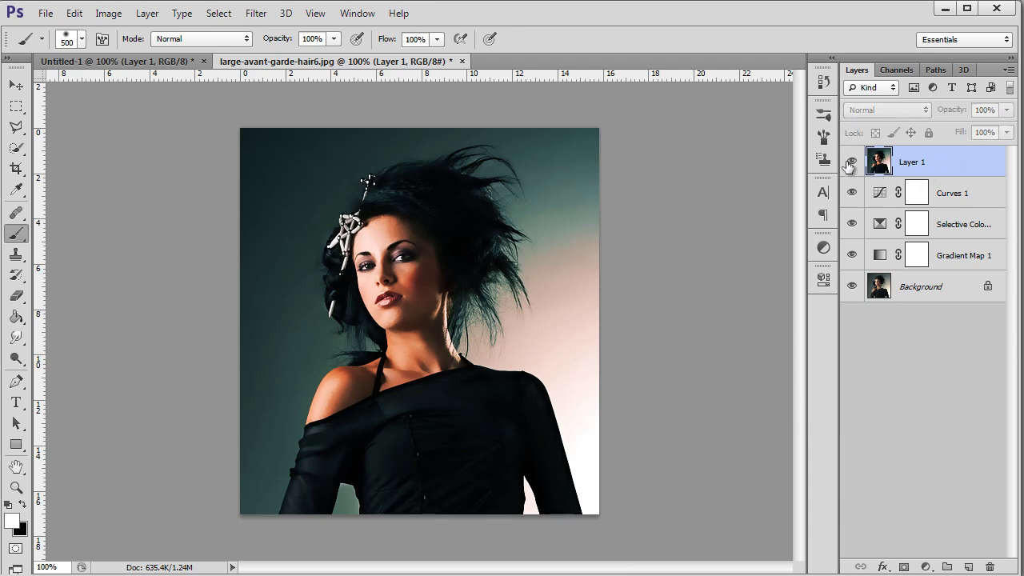
click(852, 162)
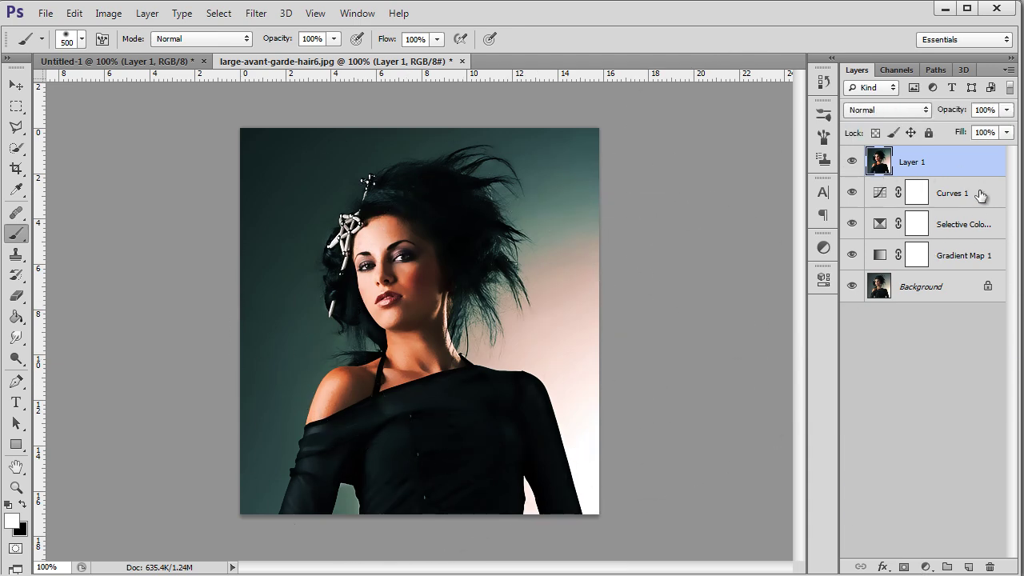
Step: Add a layer mask to Layer 1 and paint black over the hair with a 200 px soft brush
click(18, 295)
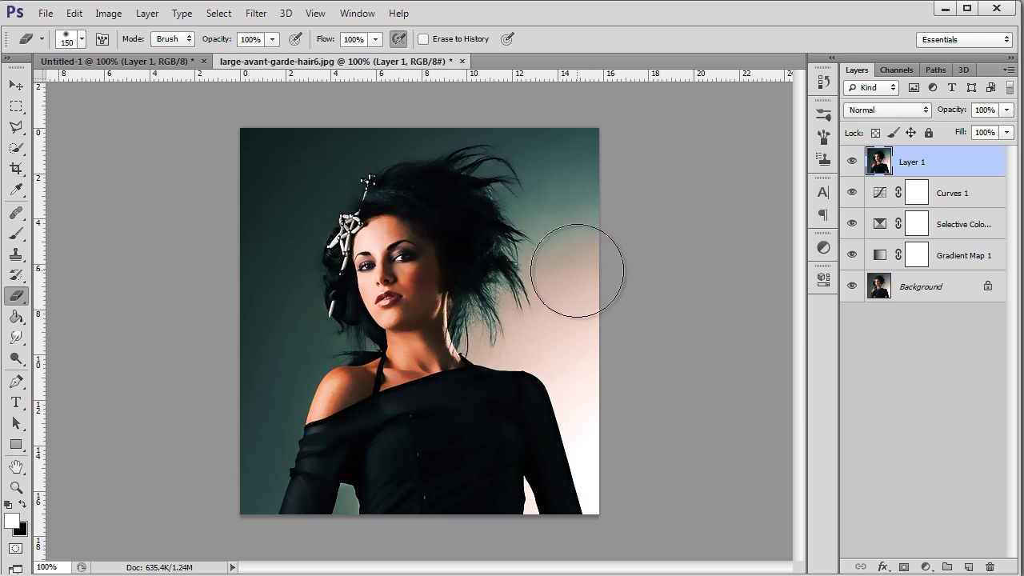
click(905, 566)
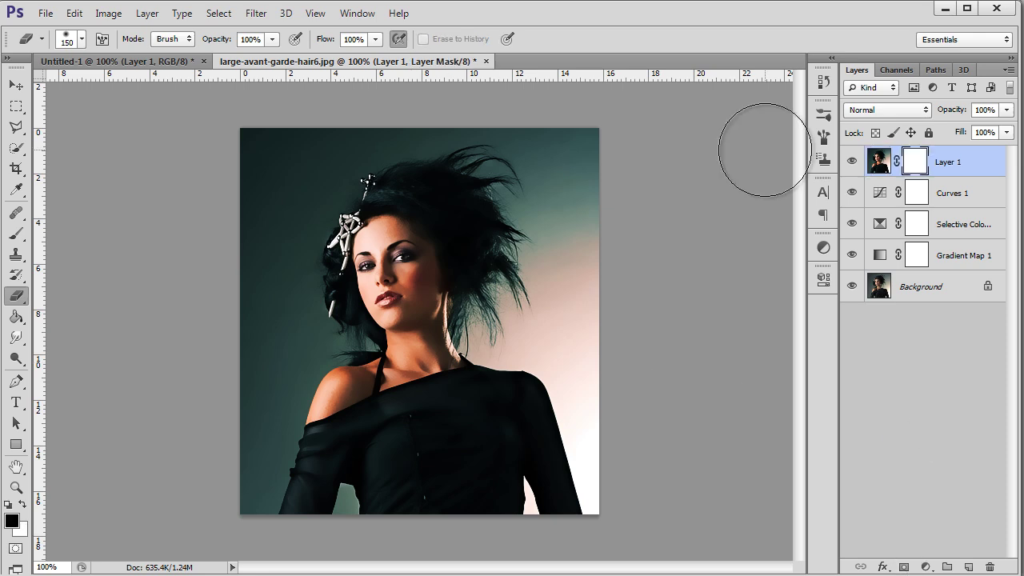
click(16, 232)
key(x)
key(bracketleft)
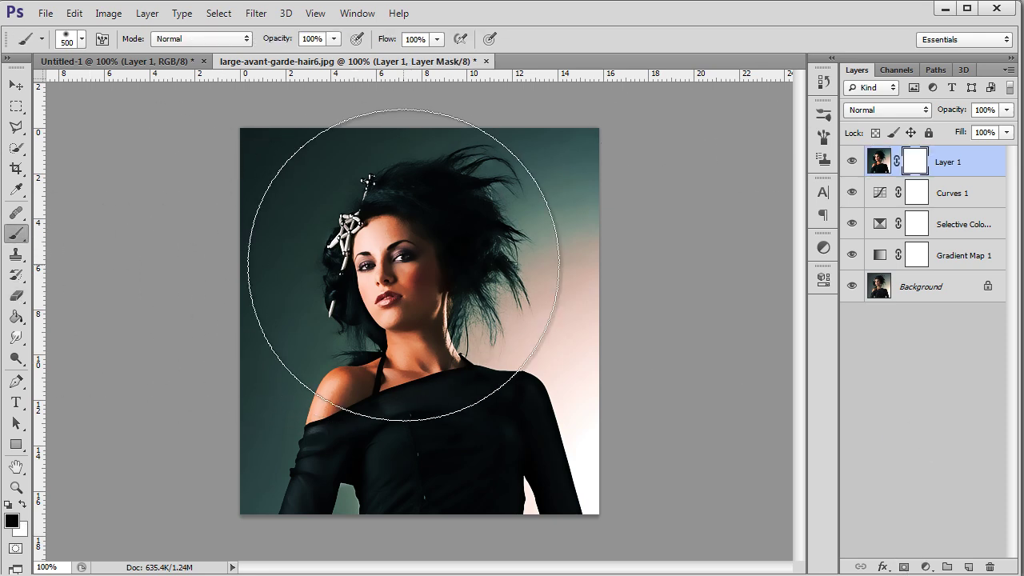
key(bracketleft)
drag(432, 254, 435, 195)
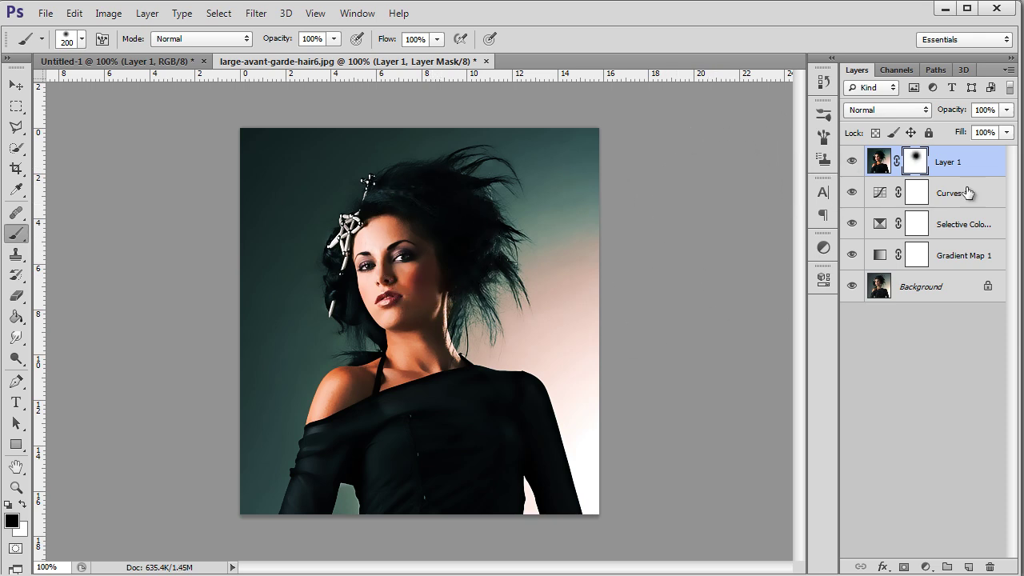
key(ctrl+2)
key(x)
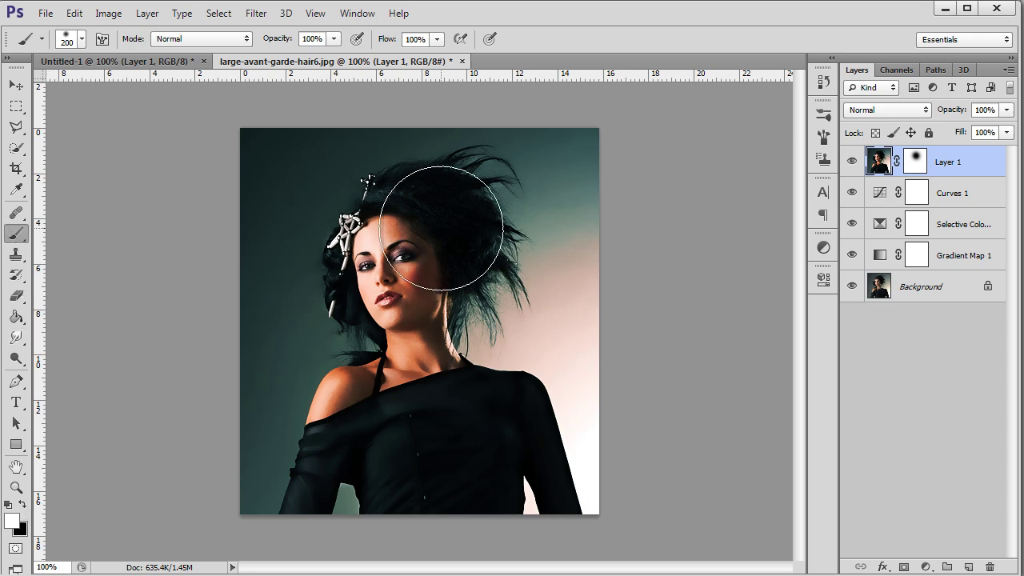
drag(439, 439, 448, 472)
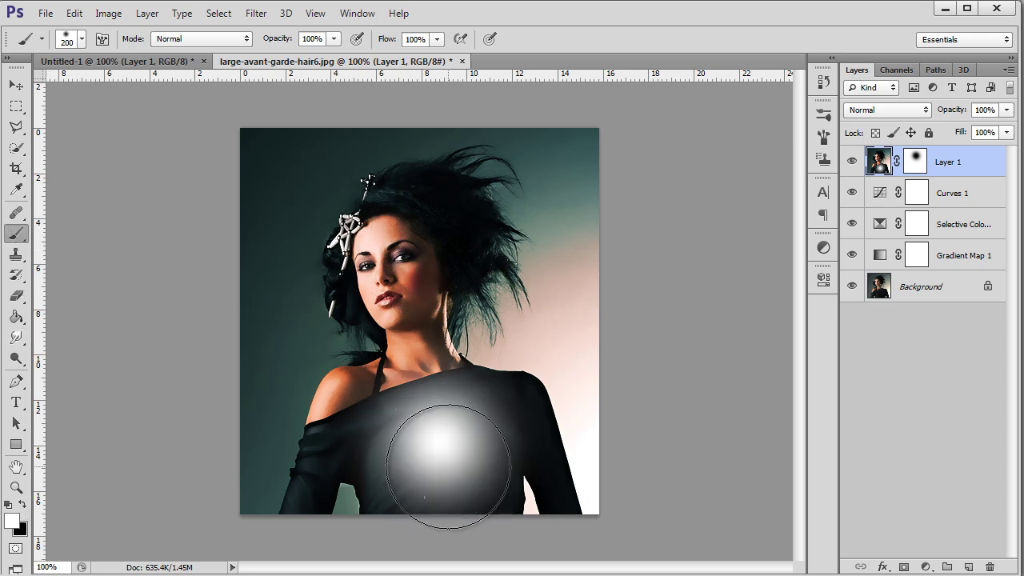
key(ctrl+z)
click(914, 161)
key(x)
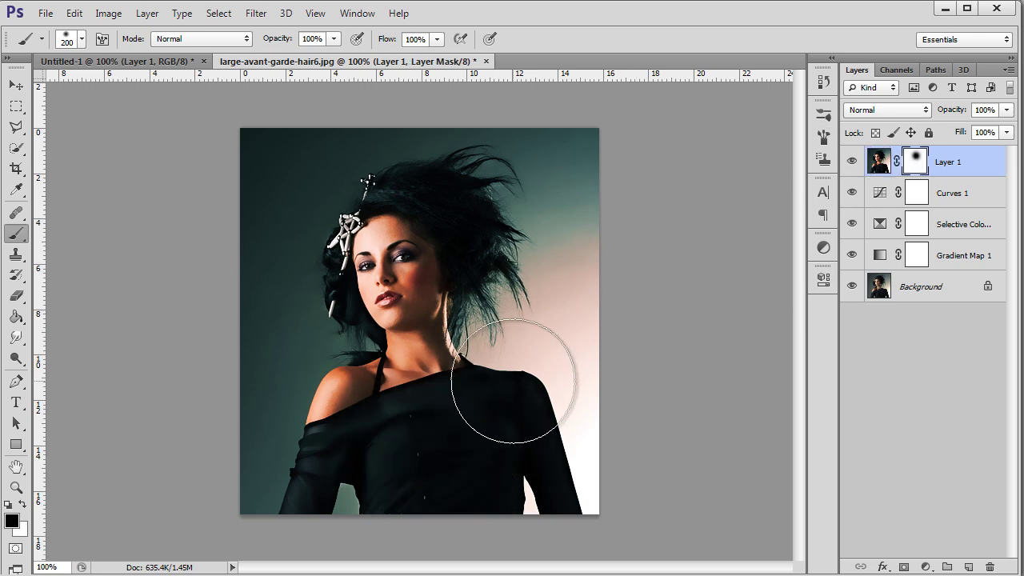
Step: Paint black on Layer 1's mask over the dress, and paint the whole mask back to white
mouse_move(503, 389)
mouse_down()
mouse_move(435, 435)
mouse_move(441, 457)
mouse_up()
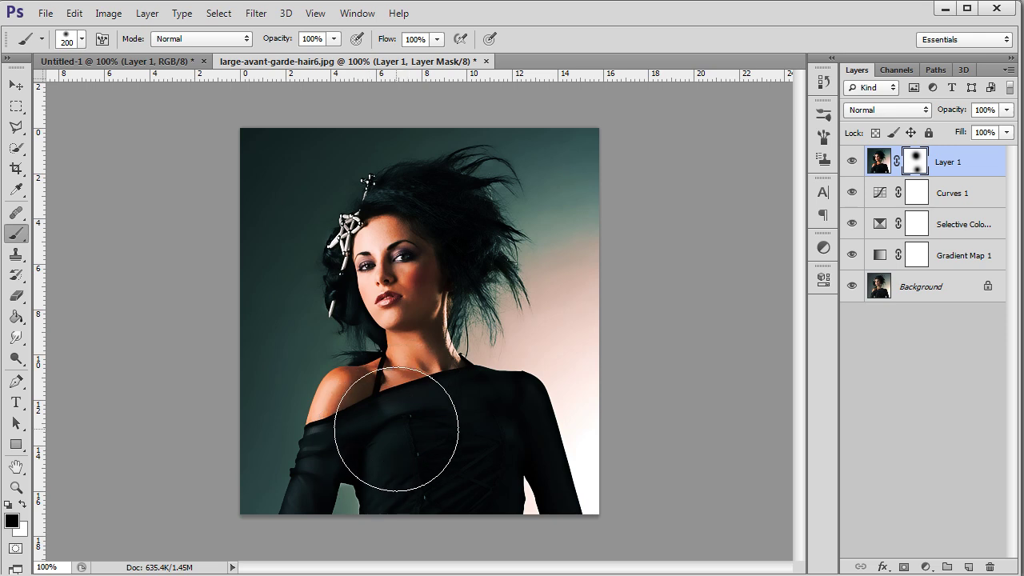
drag(397, 428, 480, 433)
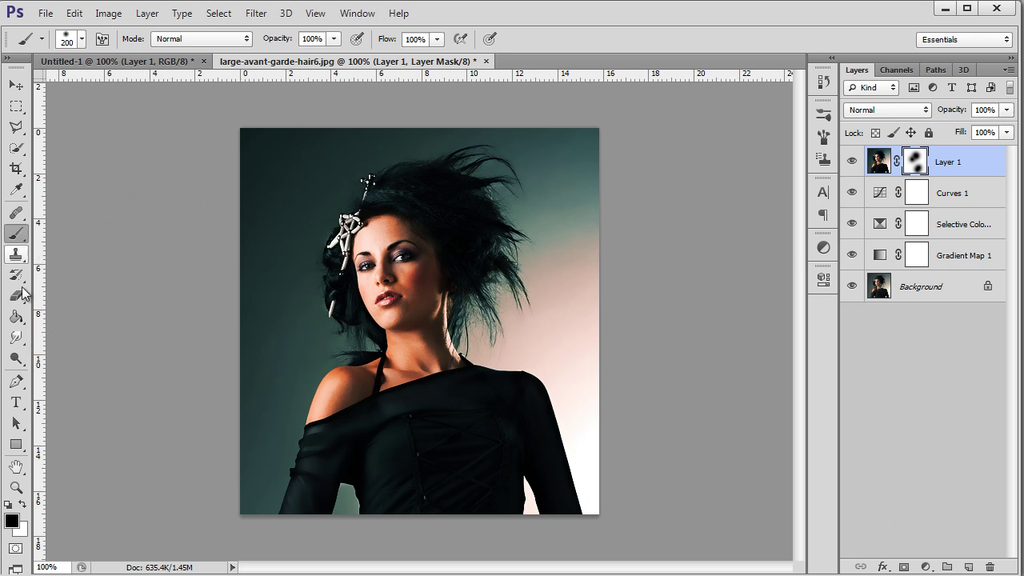
click(23, 505)
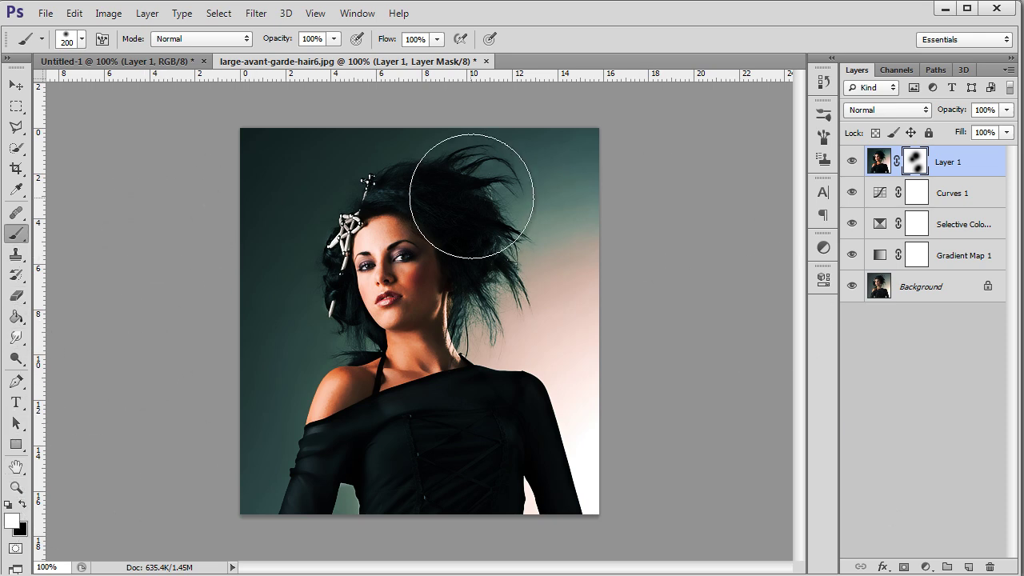
mouse_move(340, 400)
mouse_down()
mouse_move(417, 481)
mouse_move(575, 502)
mouse_move(435, 548)
mouse_up()
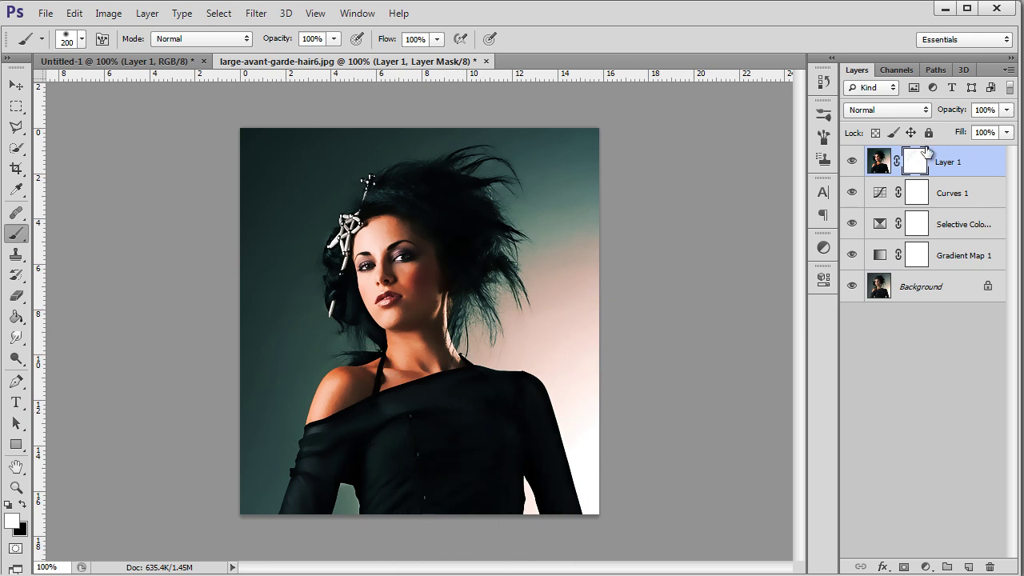
Step: Paint black on Layer 1's mask over the hair, dress and shoulder to bring back their original detail
click(23, 505)
mouse_move(507, 210)
mouse_down()
mouse_move(434, 229)
mouse_move(434, 440)
mouse_move(475, 434)
mouse_move(379, 432)
mouse_move(365, 419)
mouse_move(360, 480)
mouse_up()
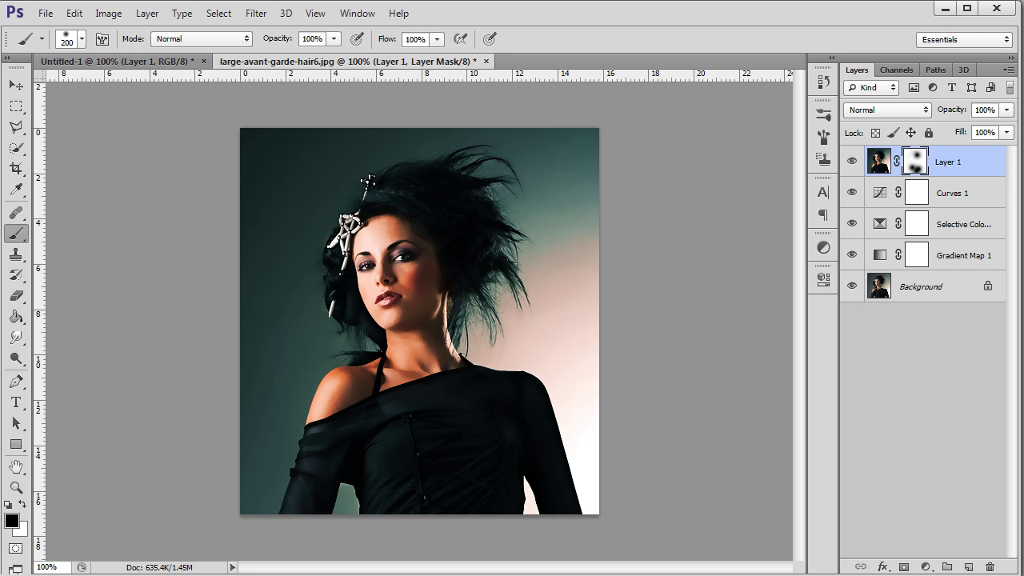
mouse_move(338, 406)
mouse_down()
mouse_move(366, 324)
mouse_move(366, 486)
mouse_up()
mouse_move(419, 370)
mouse_down()
mouse_move(414, 262)
mouse_move(431, 243)
mouse_move(475, 276)
mouse_up()
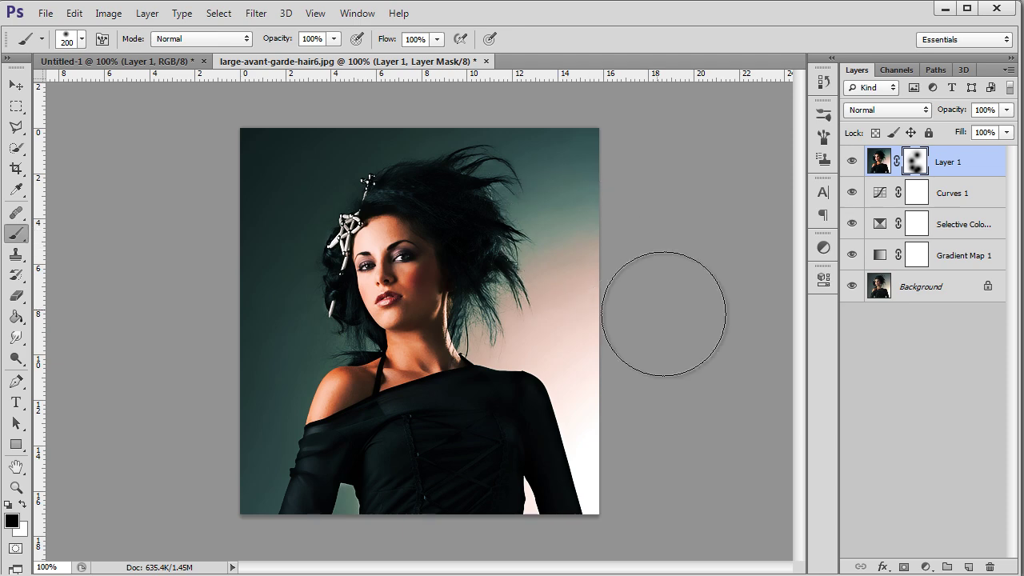
Step: Add Layer 2 on top and fill it with the merged result using Apply Image, Multiply blending at 100% opacity
click(968, 567)
key(x)
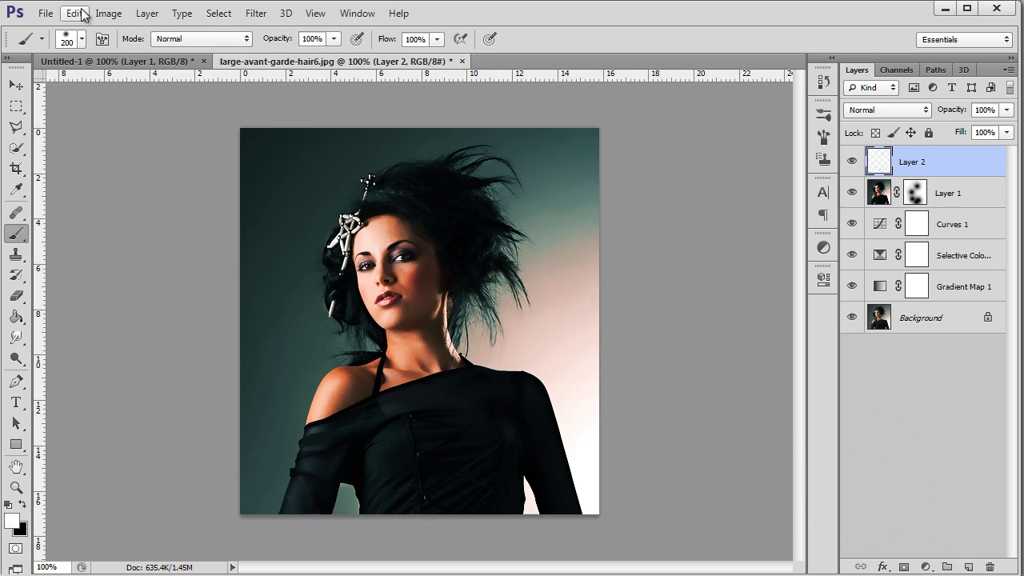
click(108, 13)
click(137, 241)
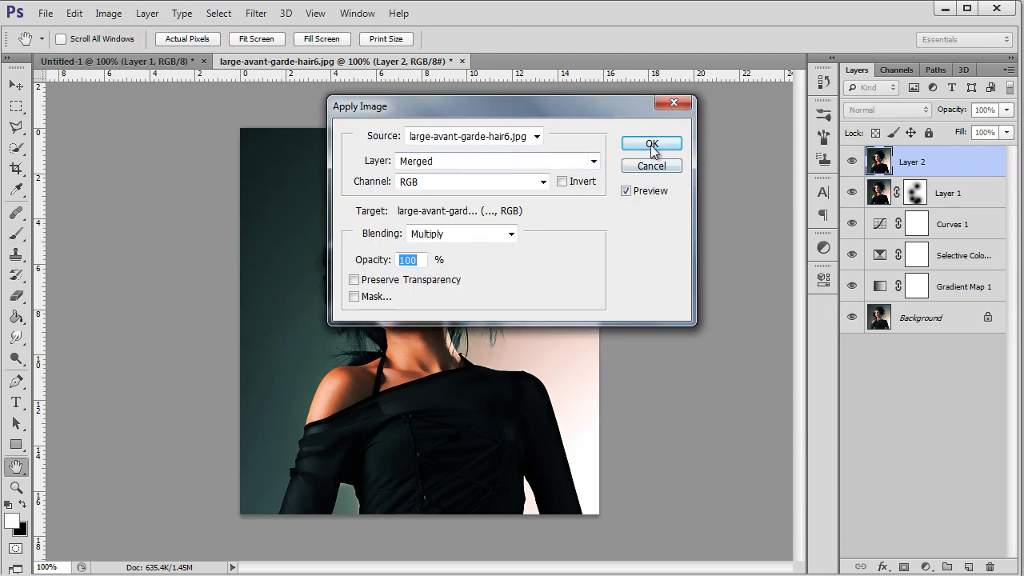
click(653, 152)
Step: Add an empty Layer 3 on top and enlarge the brush to 500 px
click(968, 566)
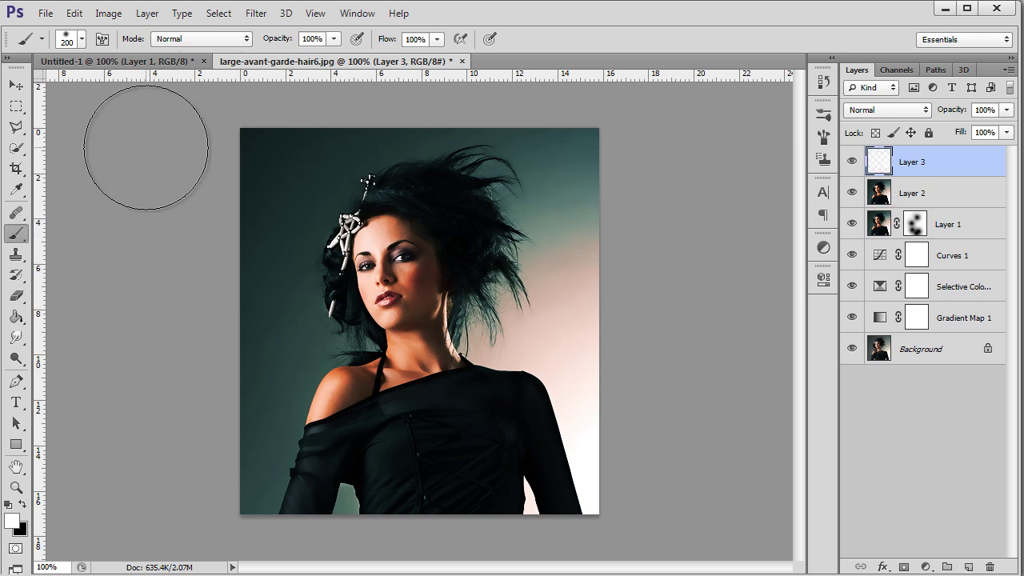
key(bracketright)
key(bracketright)
key(bracketright)
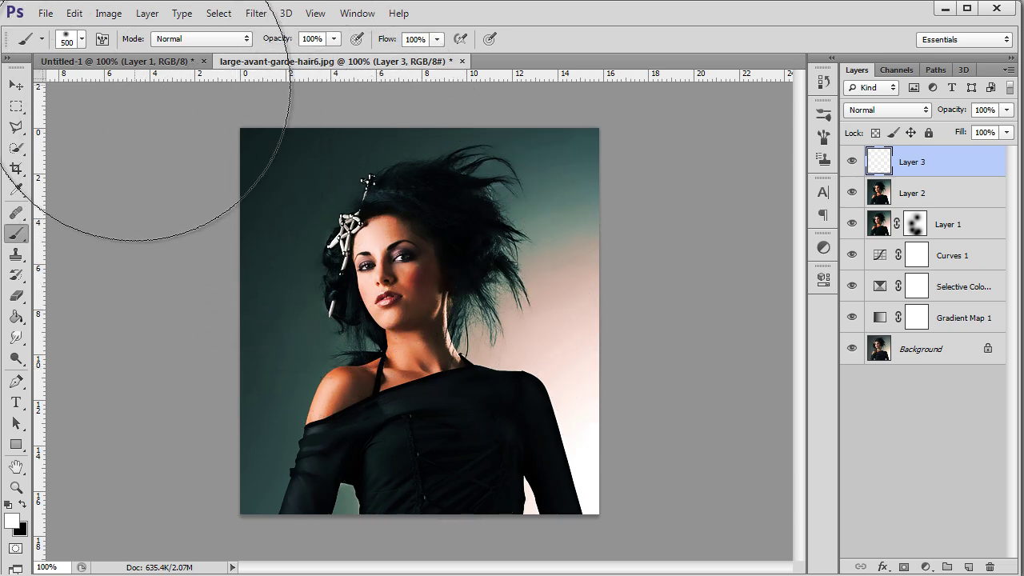
Step: Paint one soft white 500 px dab over the photo's upper-left corner on Layer 3, keeping the layer at 100% opacity
click(140, 84)
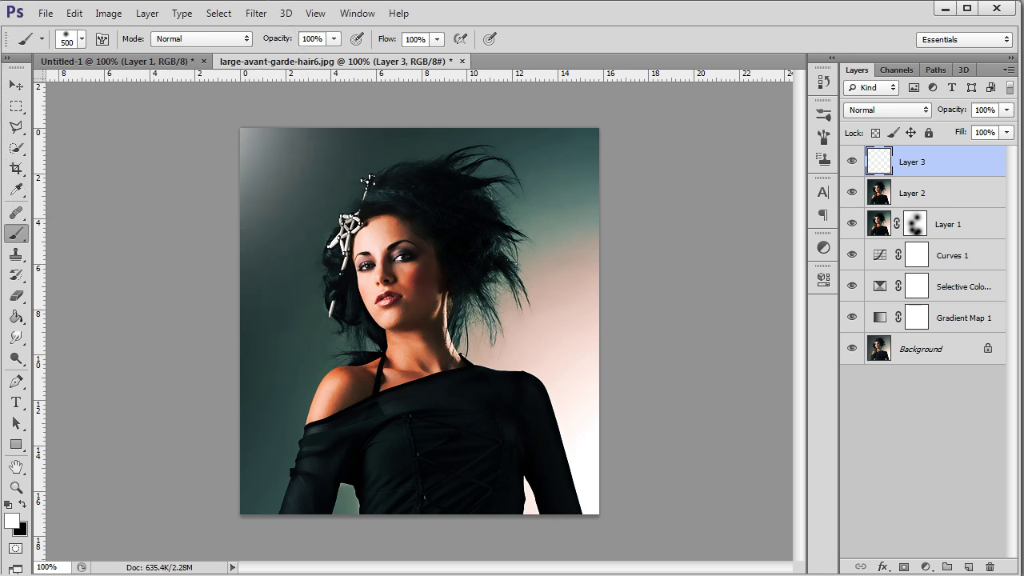
click(1006, 111)
mouse_move(1006, 133)
mouse_down()
mouse_move(987, 140)
mouse_move(1010, 148)
mouse_up()
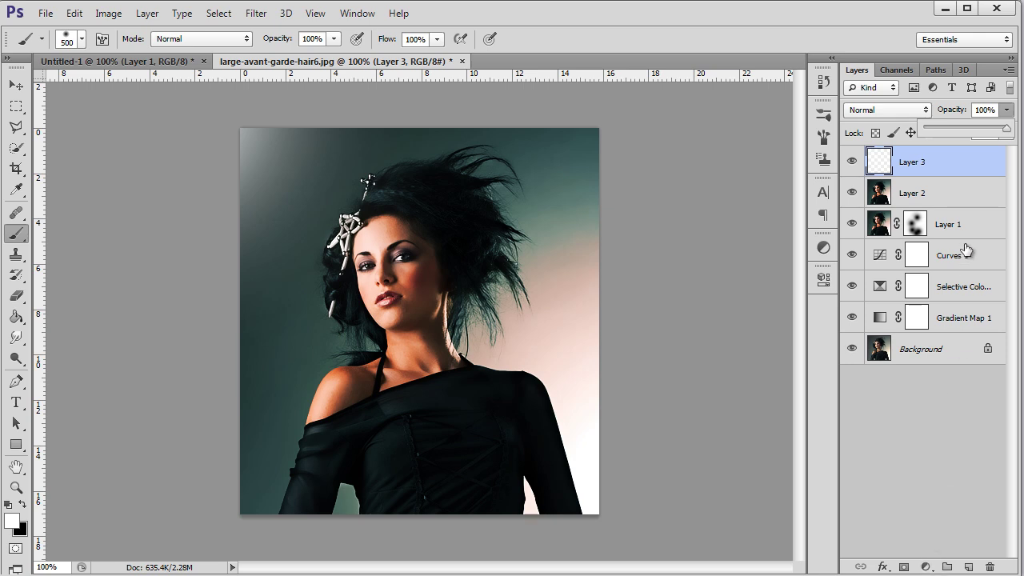
Step: Select every layer from Layer 3 down to Gradient Map 1 and delete them, leaving only the Background
shift+click(939, 193)
shift+click(944, 222)
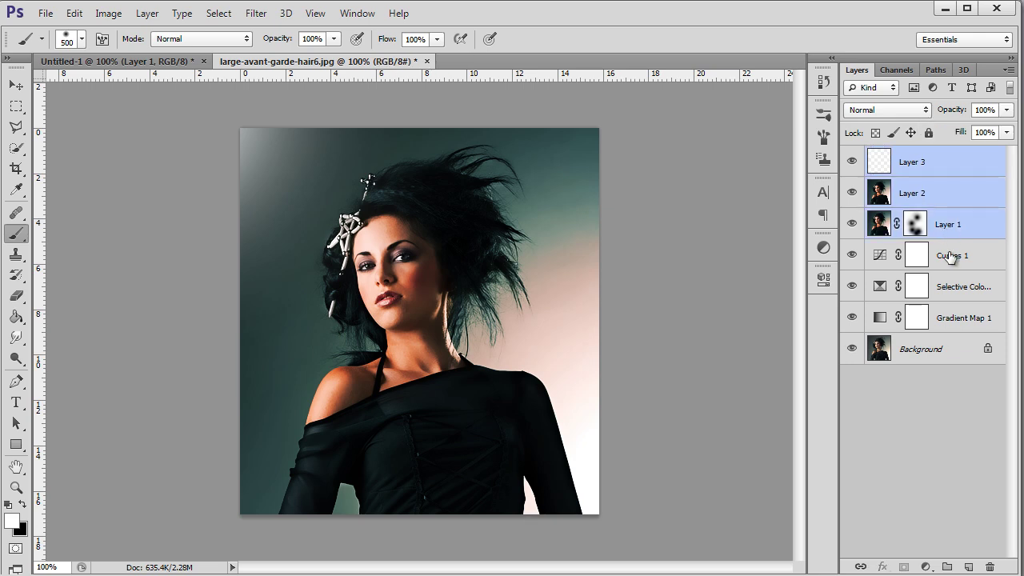
shift+click(952, 256)
shift+click(957, 288)
shift+click(956, 318)
key(ctrl+shift+e)
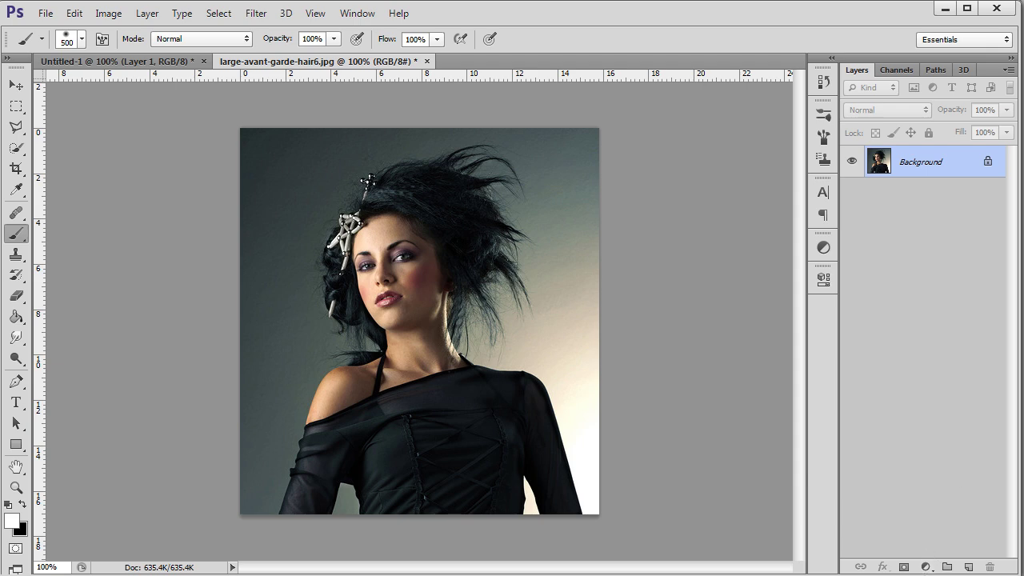
Step: Add a Levels adjustment layer above the Background, keeping it on the RGB channel
click(926, 566)
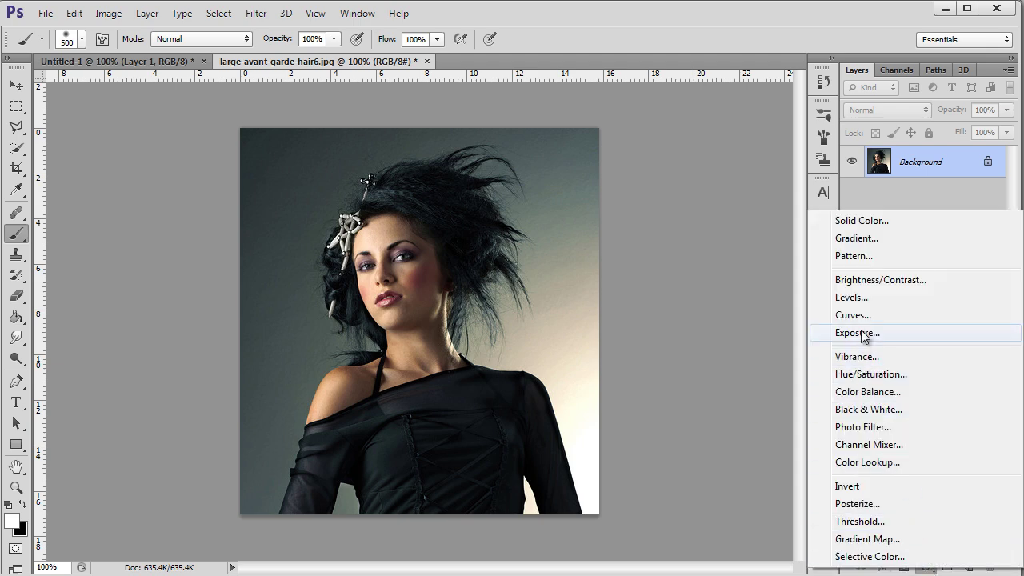
click(851, 298)
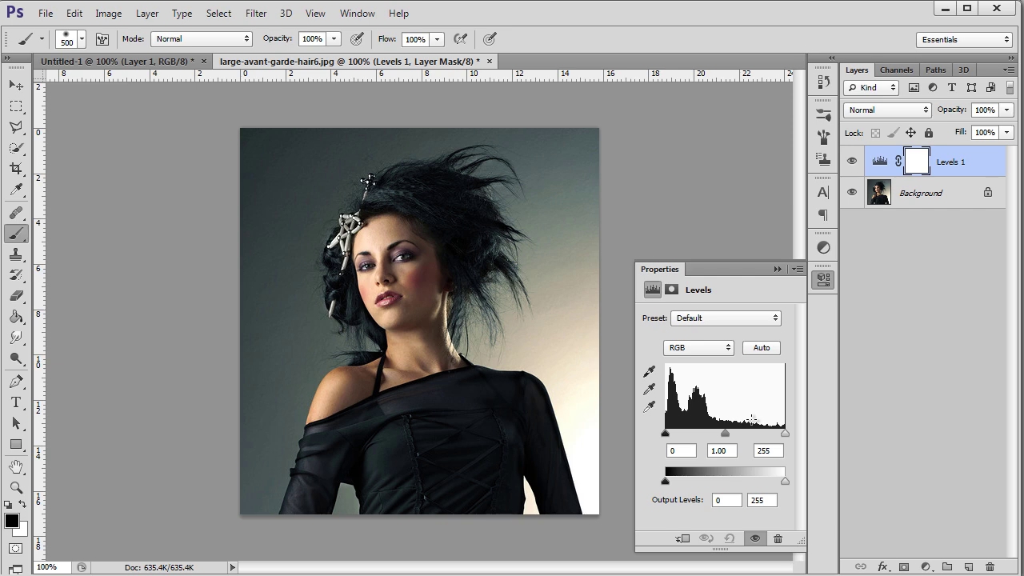
click(699, 347)
click(700, 352)
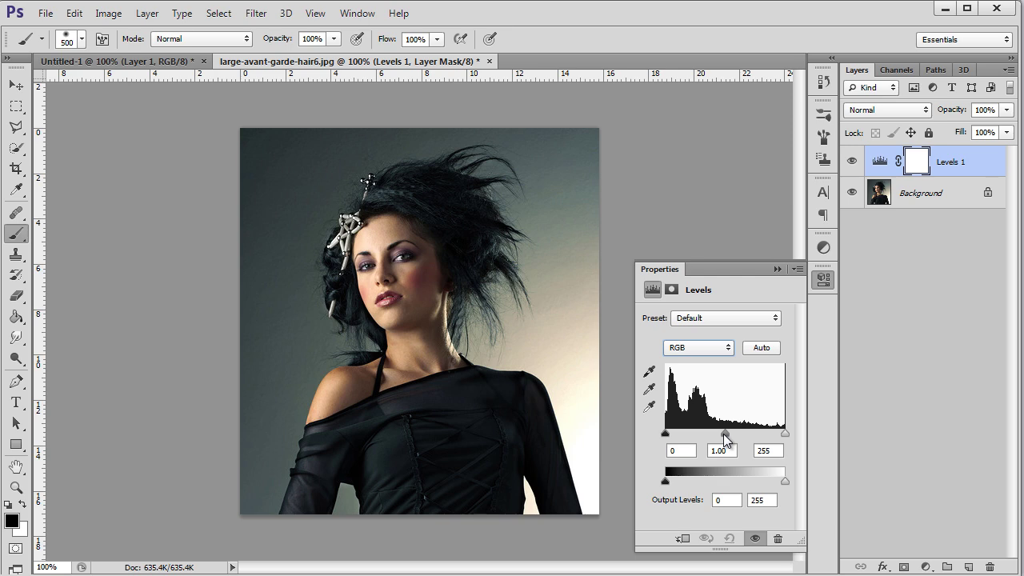
Step: Try out the RGB input levels, with midtones at 0.40 and 2.57, and return them to 0, 1.00 and 255
drag(662, 433, 676, 418)
mouse_move(783, 432)
mouse_down()
mouse_move(764, 433)
mouse_move(785, 433)
mouse_up()
click(778, 451)
mouse_move(784, 437)
mouse_down()
mouse_move(745, 440)
mouse_move(841, 436)
mouse_move(748, 436)
mouse_move(798, 438)
mouse_up()
mouse_move(665, 433)
mouse_down()
mouse_move(676, 433)
mouse_move(664, 433)
mouse_up()
drag(725, 438, 756, 443)
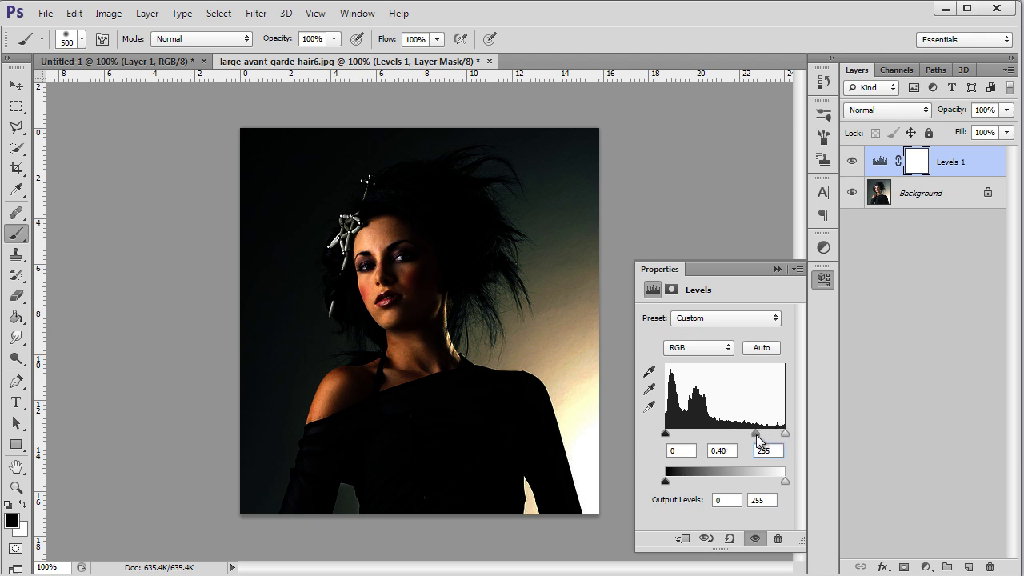
drag(757, 436, 685, 433)
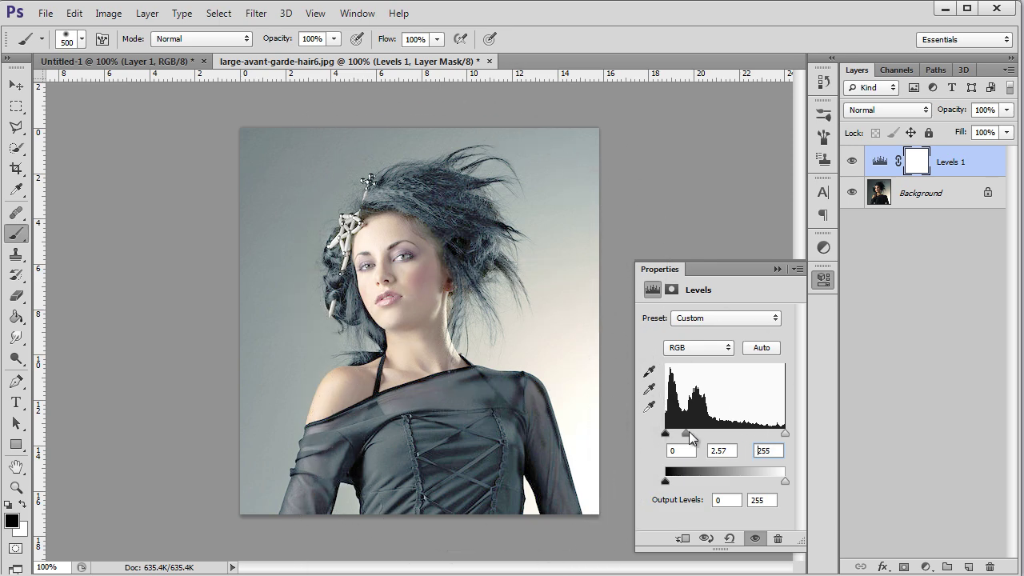
drag(686, 432, 725, 433)
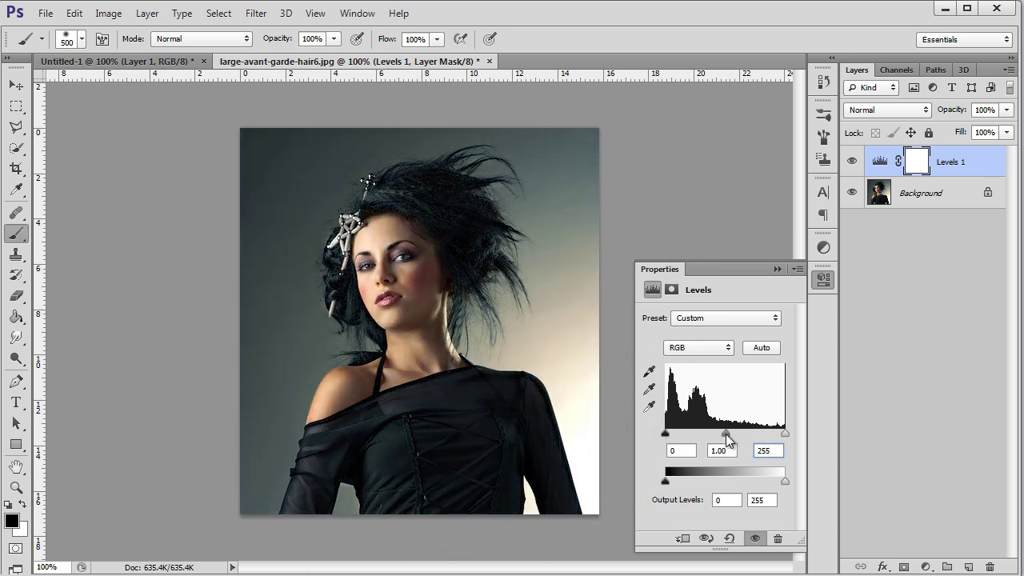
Step: Switch the Levels adjustment to the Red channel and adjust its shadow, highlight and midtone input levels
click(728, 348)
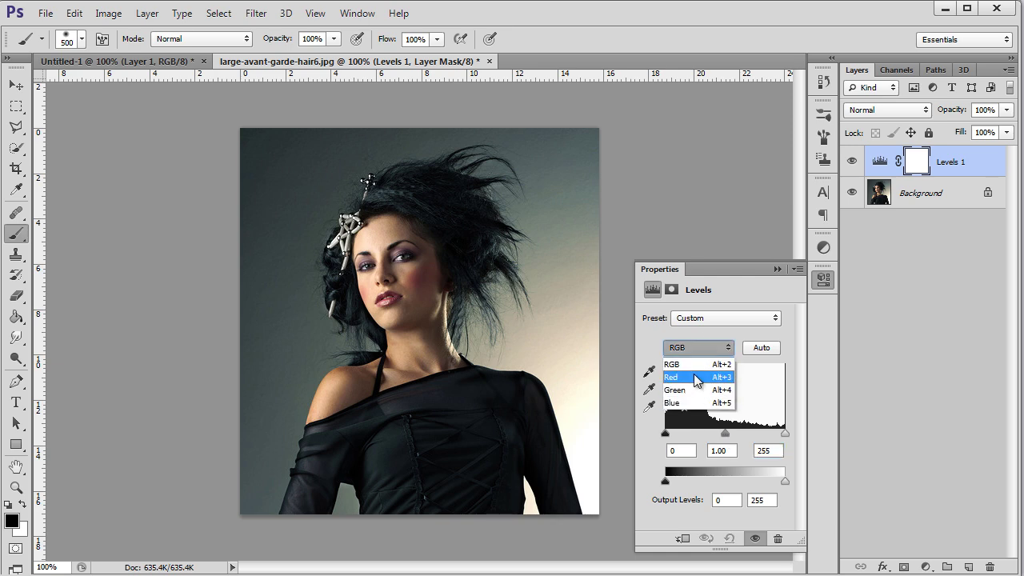
click(696, 377)
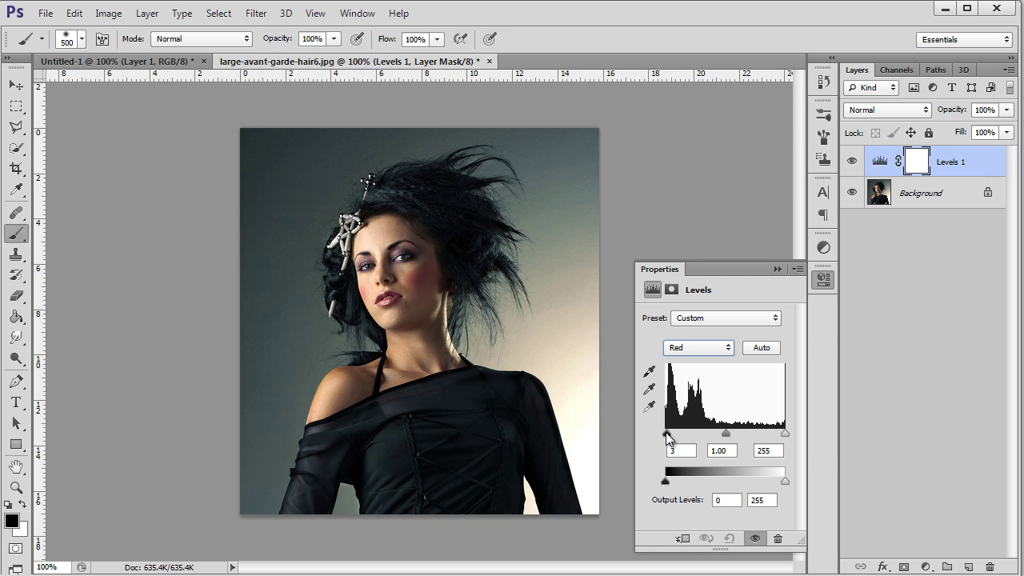
mouse_move(667, 432)
mouse_down()
mouse_move(712, 433)
mouse_move(653, 433)
mouse_up()
drag(785, 433, 840, 438)
mouse_move(716, 433)
mouse_down()
mouse_move(764, 433)
mouse_move(720, 434)
mouse_up()
Step: Switch the Levels adjustment to the Green channel
click(717, 352)
click(700, 363)
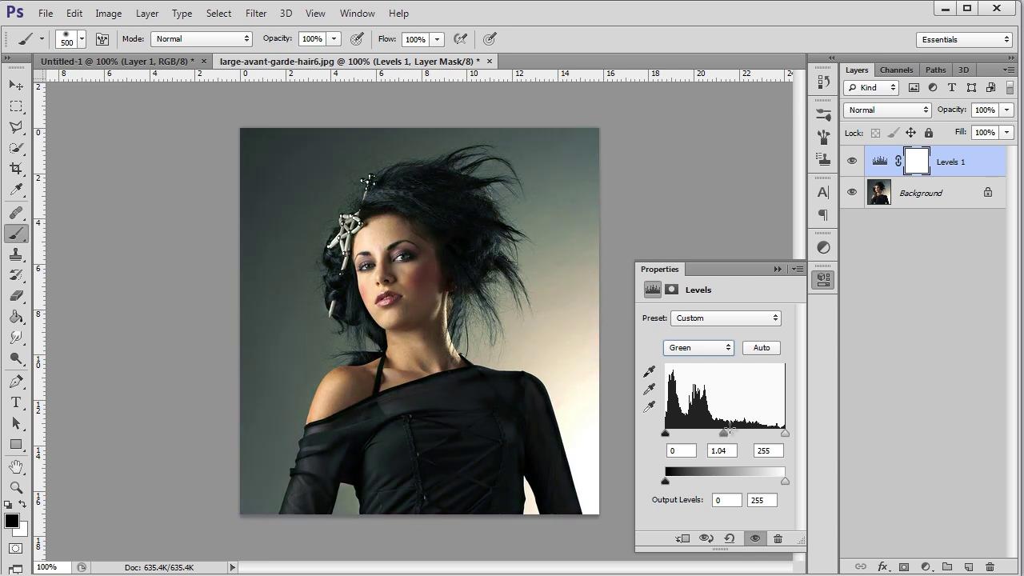